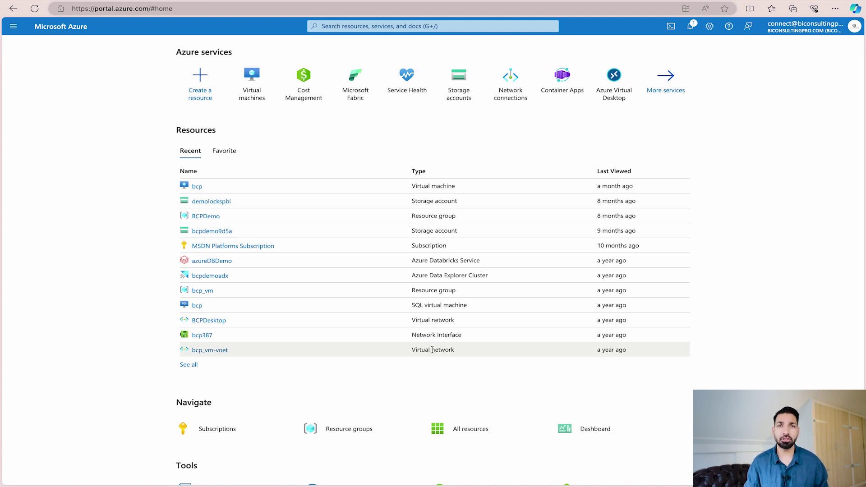
# - Search the portal for virtual machines and open the Virtual machines service
pyautogui.click(374, 26)
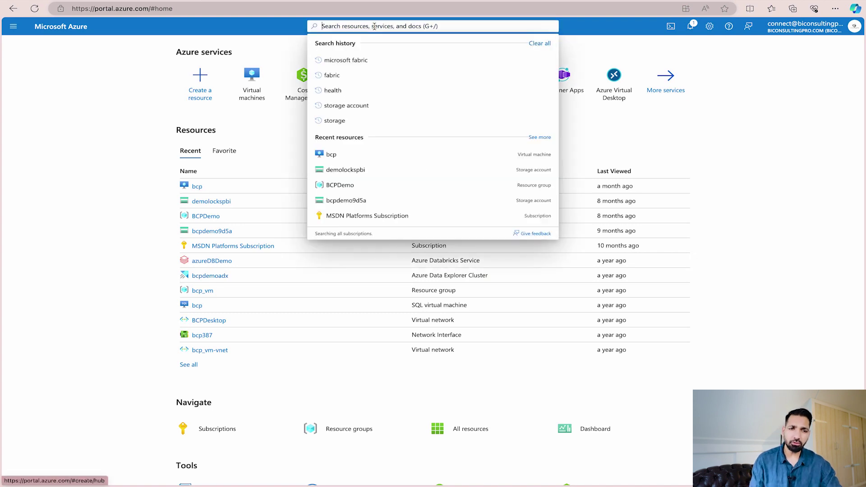
pyautogui.write('virtual ')
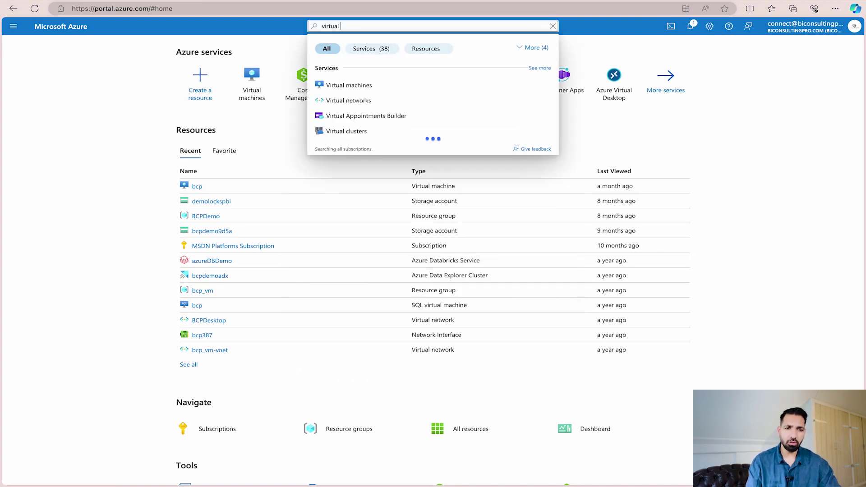
pyautogui.write('m')
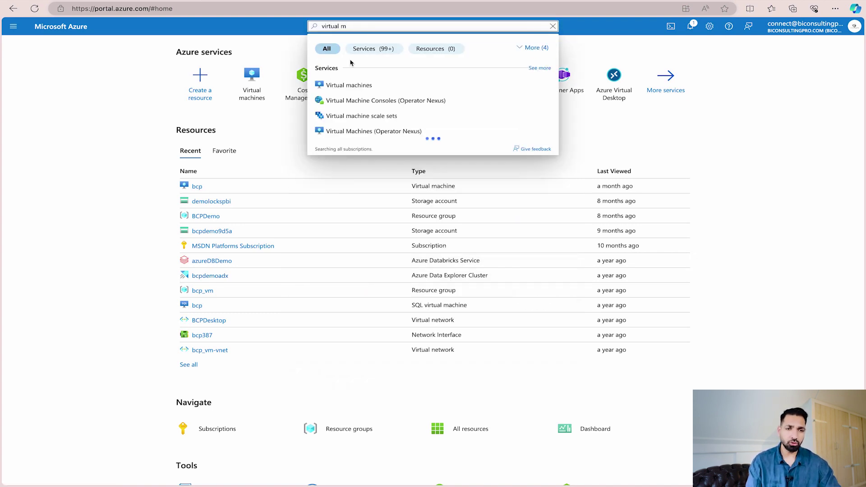
pyautogui.click(346, 86)
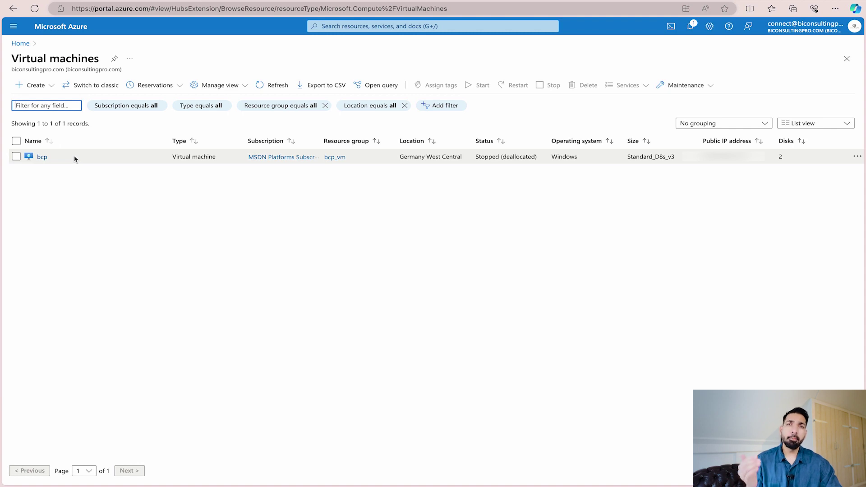
# - Start creating an Azure virtual machine with preset configuration, using the Dev/Test environment and Memory optimized (E-Series) workload
pyautogui.click(32, 85)
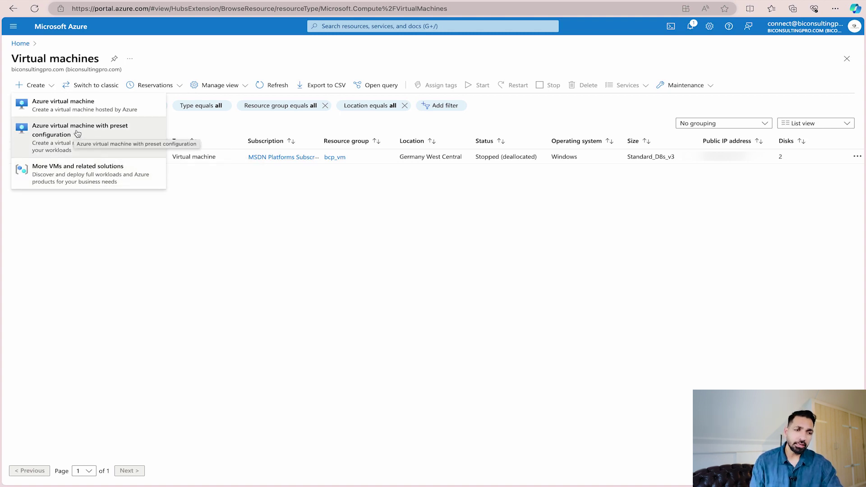
pyautogui.click(109, 137)
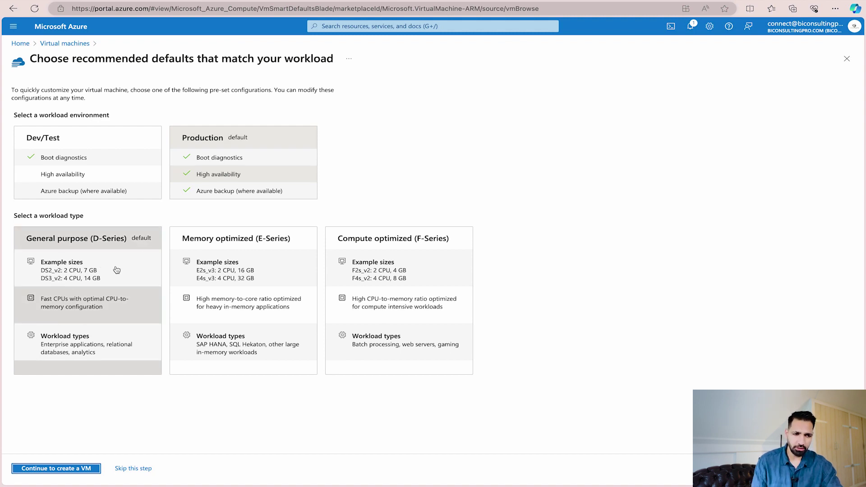
pyautogui.click(95, 177)
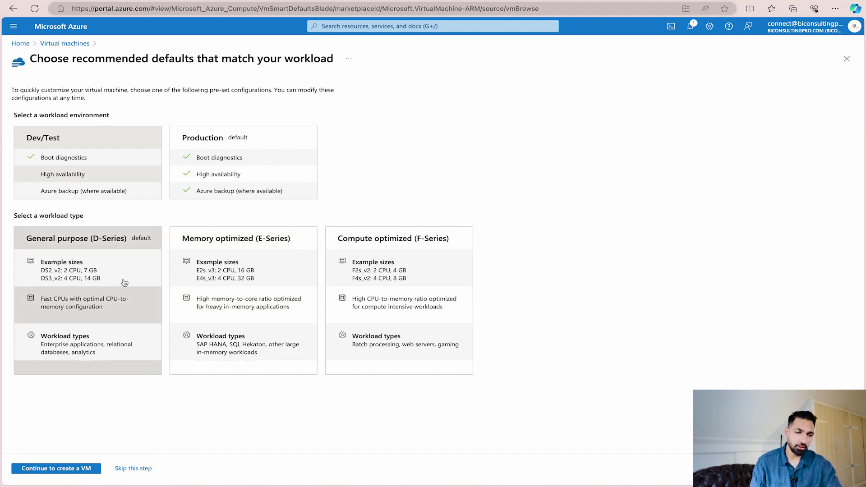
pyautogui.click(243, 280)
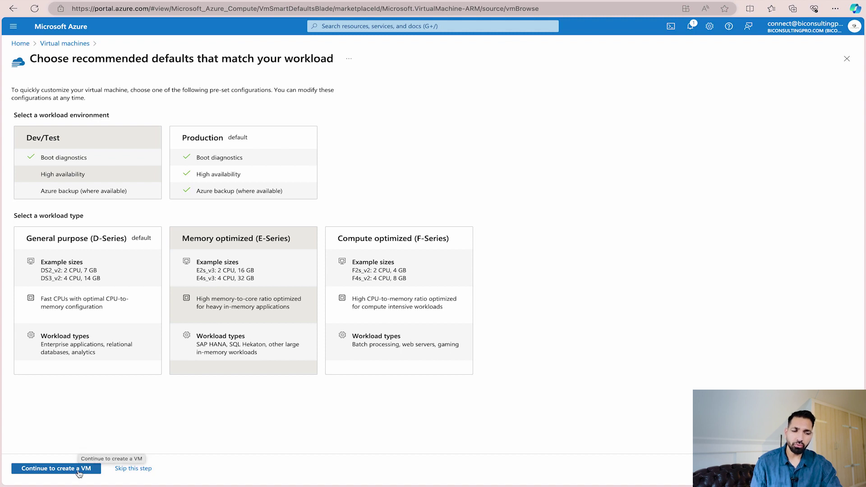
pyautogui.click(78, 471)
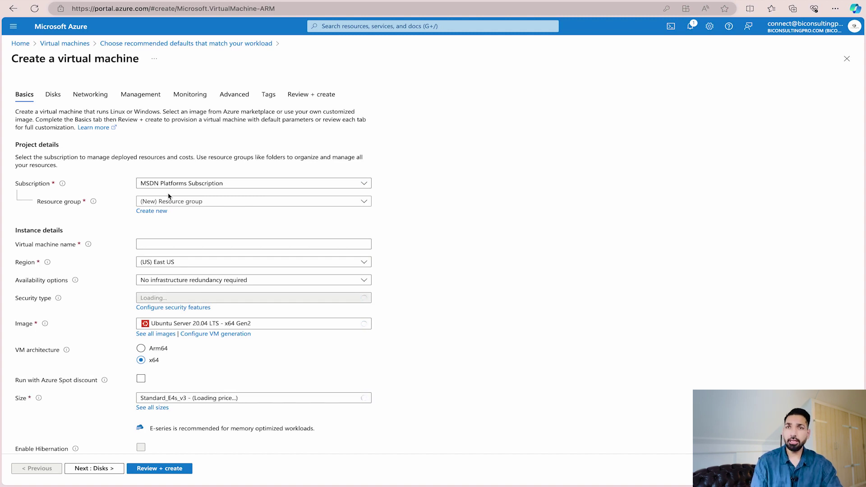
# - Assign the virtual machine to the BCPDemo resource group and name it vmfordemo
pyautogui.click(164, 186)
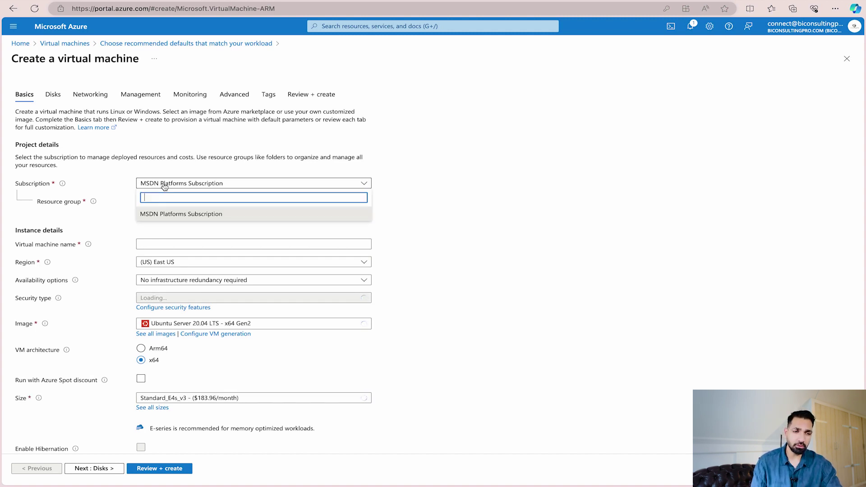
pyautogui.click(165, 185)
pyautogui.click(151, 201)
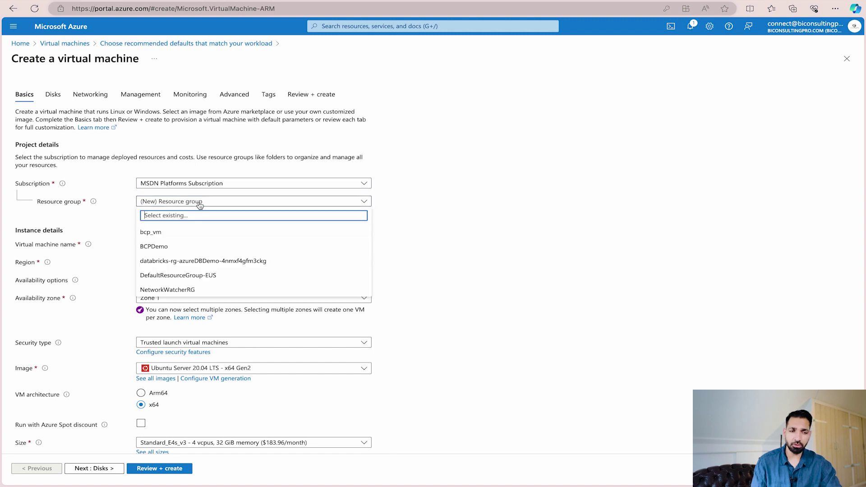
pyautogui.click(154, 247)
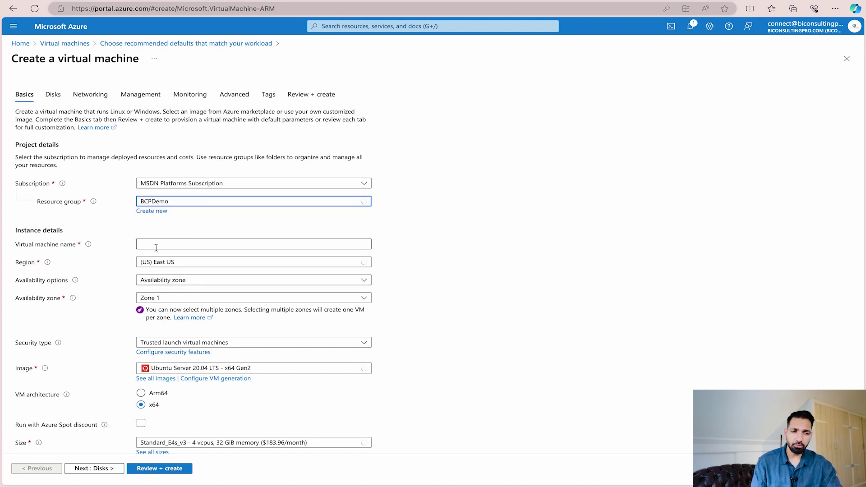
pyautogui.click(170, 246)
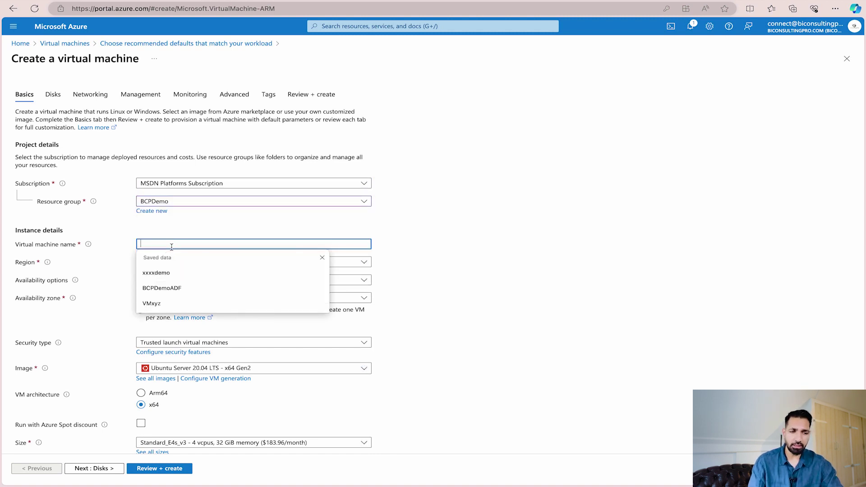
pyautogui.write('vmfordemo')
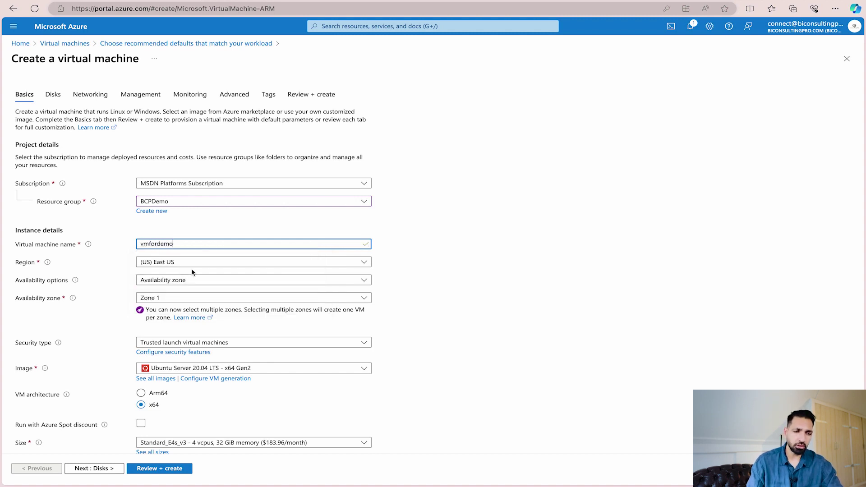
# - Set the image to Windows 11 Pro, version 22H2 - x64 Gen2 and look through the available machine sizes
pyautogui.scroll(-2, 159, 309)
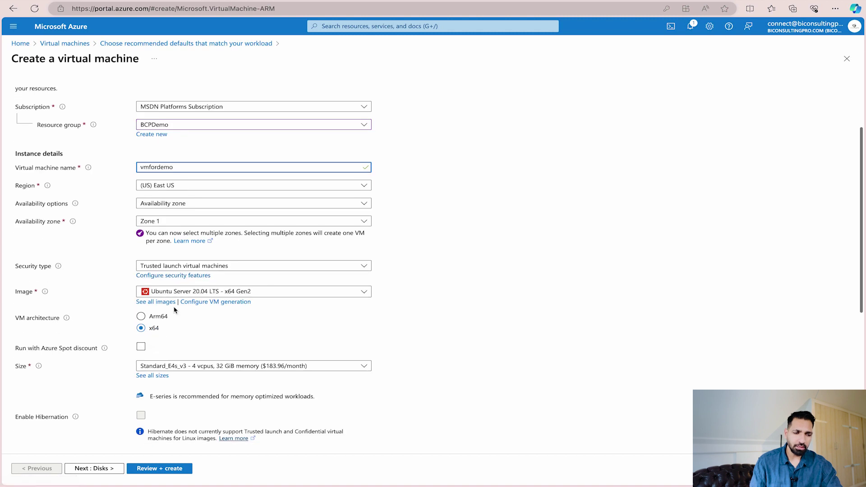
pyautogui.click(201, 292)
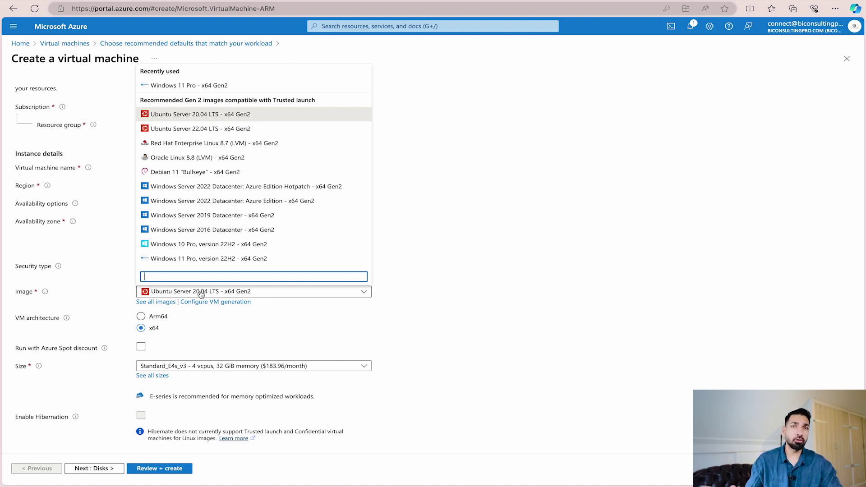
pyautogui.scroll(-1, 222, 233)
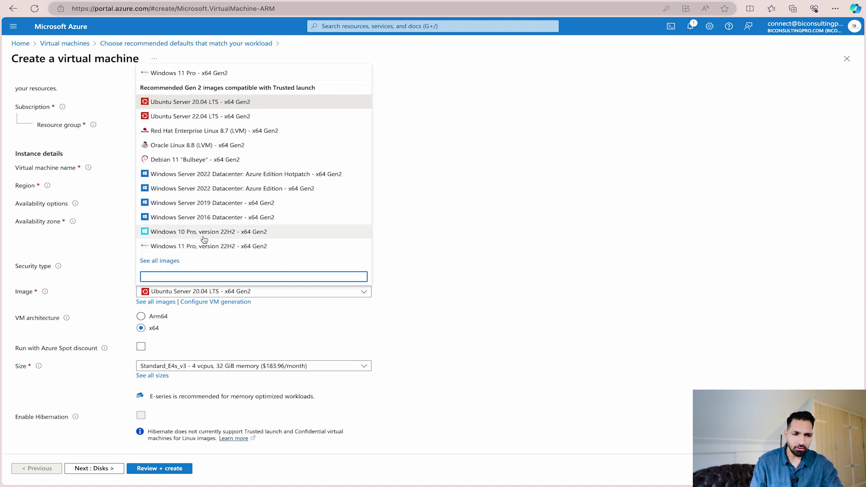
pyautogui.click(205, 250)
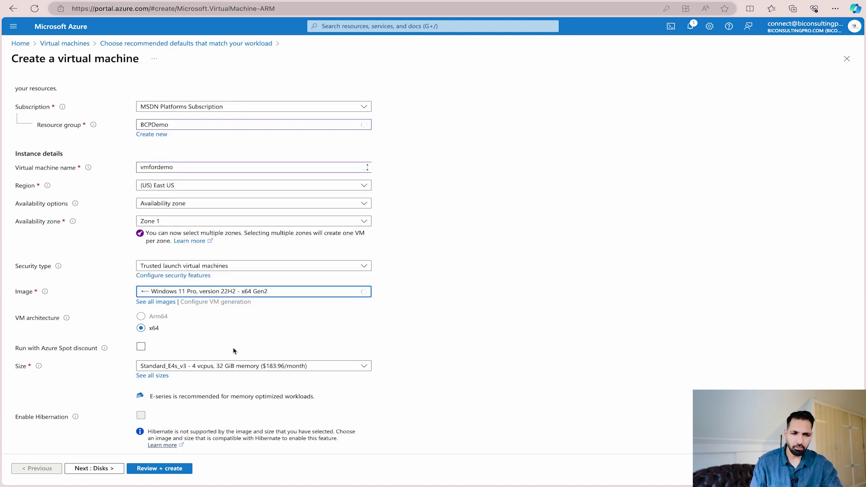
pyautogui.scroll(-1, 142, 374)
pyautogui.scroll(-1, 141, 374)
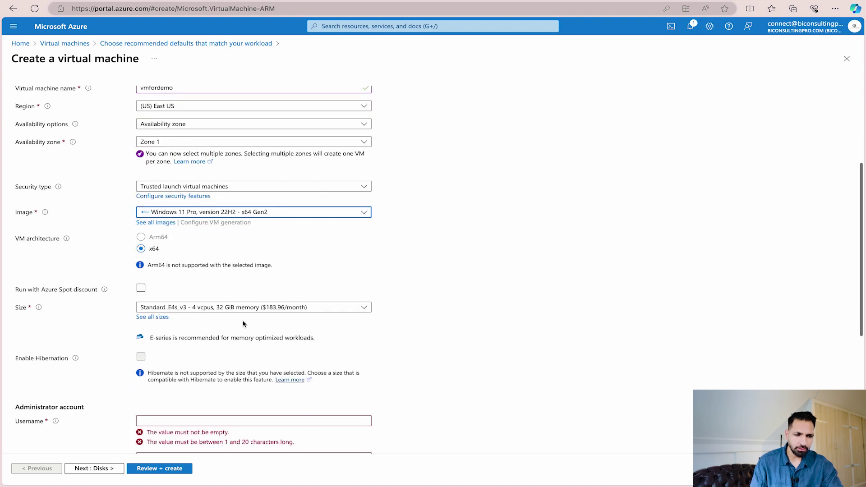
pyautogui.click(223, 308)
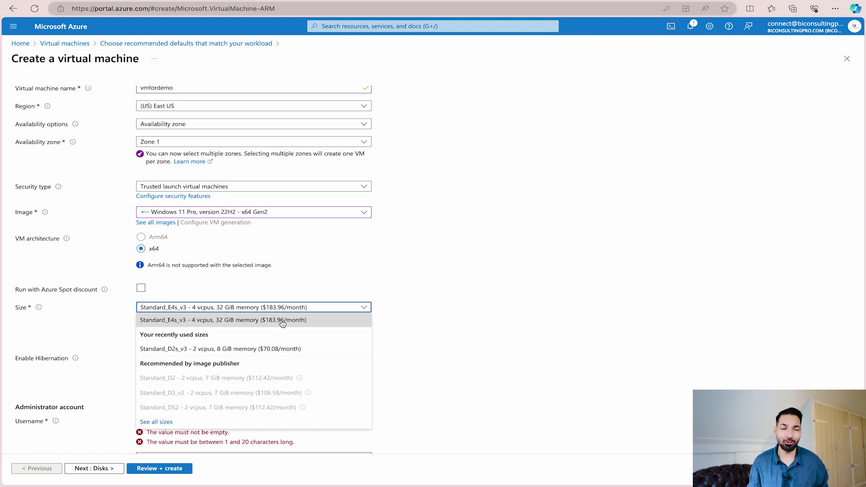
# - Discard the preset-based form and start creating a standard Azure virtual machine from the Virtual machines list
pyautogui.click(66, 44)
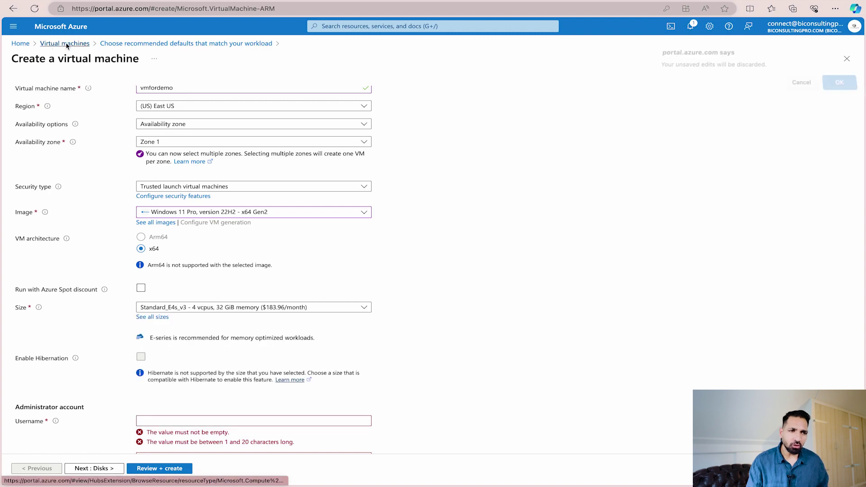
pyautogui.click(516, 54)
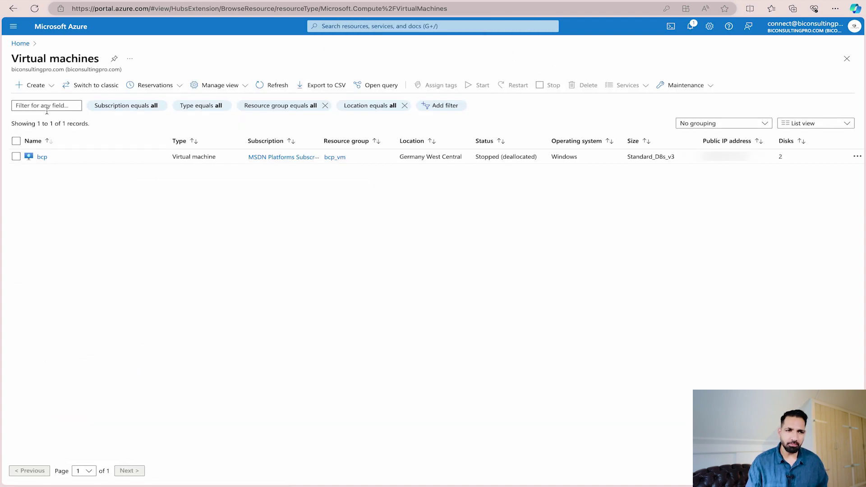
pyautogui.click(36, 85)
pyautogui.click(47, 105)
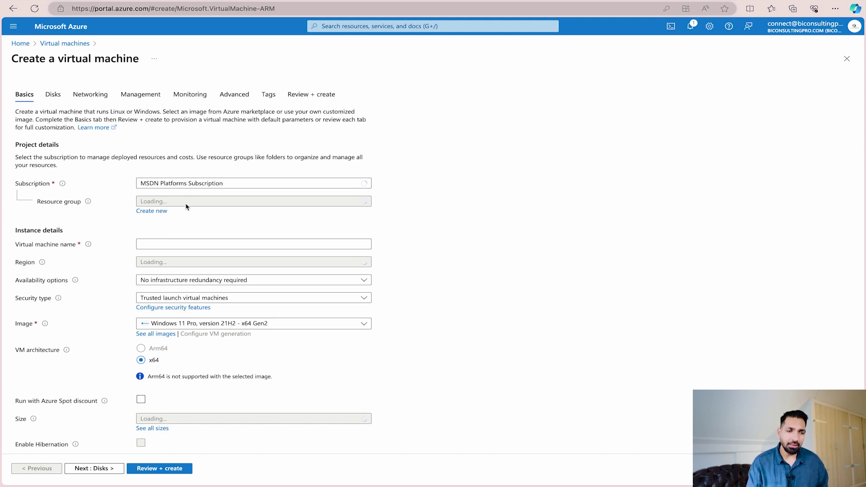
# - Create a new resource group named DemoVM for the virtual machine
pyautogui.click(183, 243)
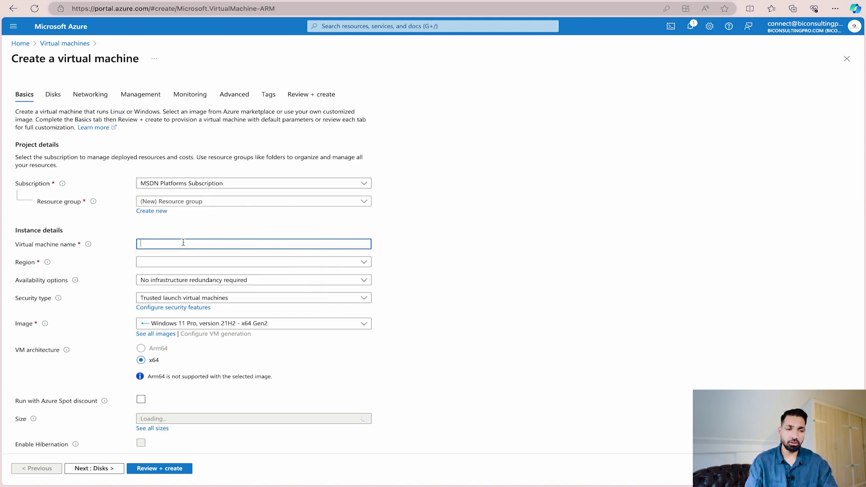
pyautogui.click(208, 201)
pyautogui.click(212, 210)
pyautogui.click(115, 224)
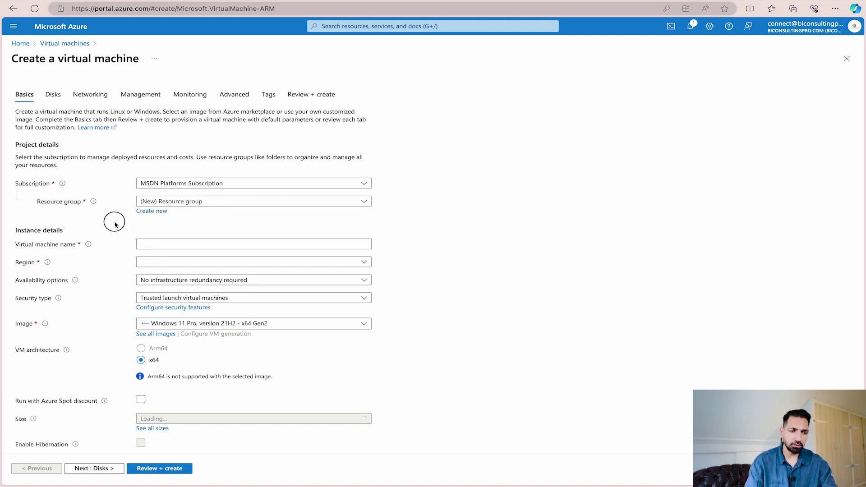
pyautogui.click(151, 212)
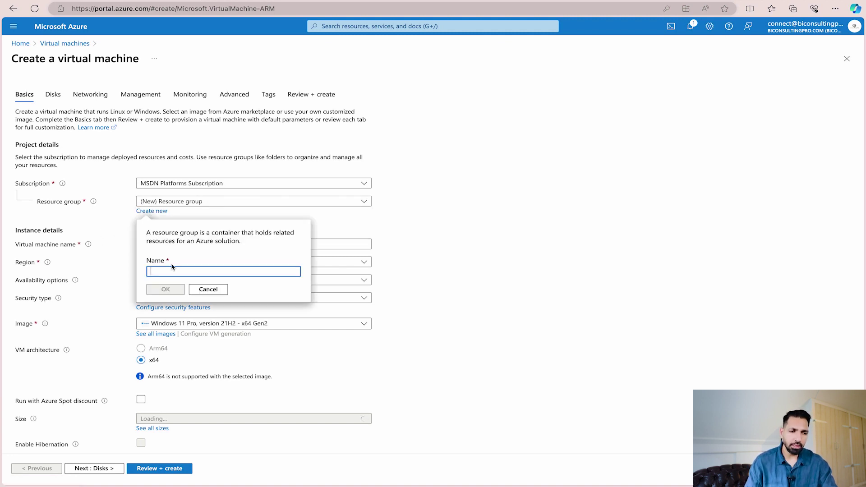
pyautogui.write('Demo')
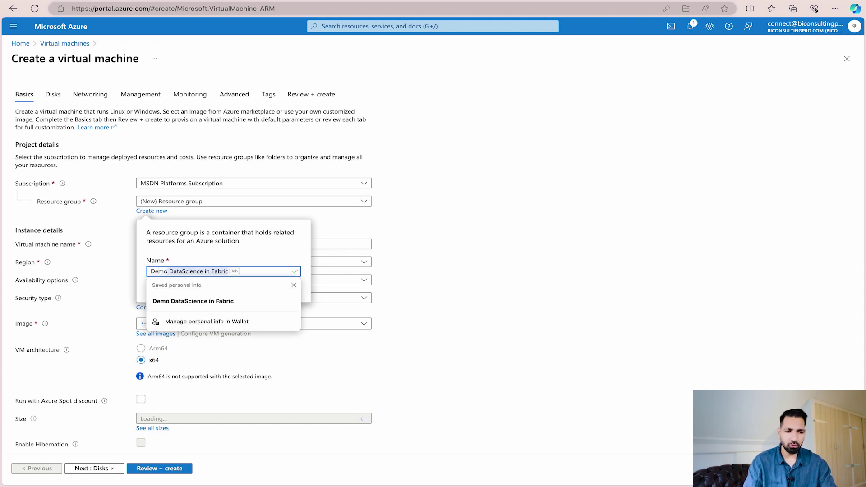
pyautogui.write('VM')
pyautogui.press('Return')
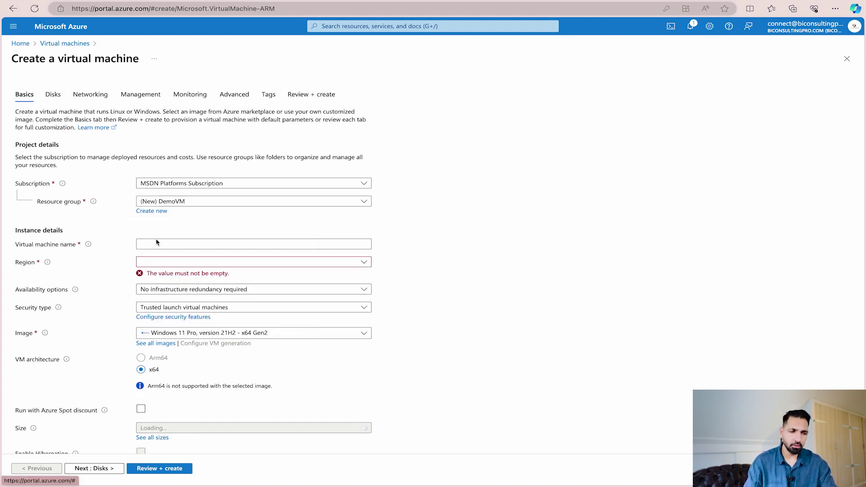
# - Name the virtual machine vmfordemo and try to find a Europe region for it
pyautogui.click(156, 243)
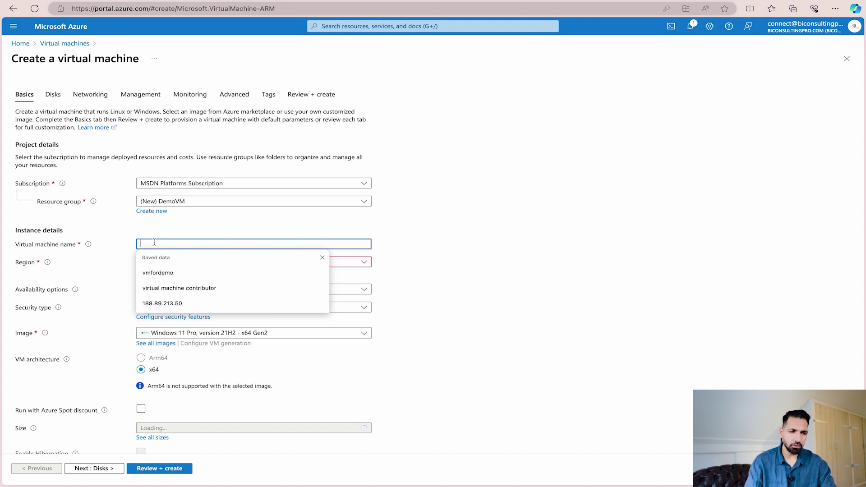
pyautogui.click(156, 273)
pyautogui.click(179, 261)
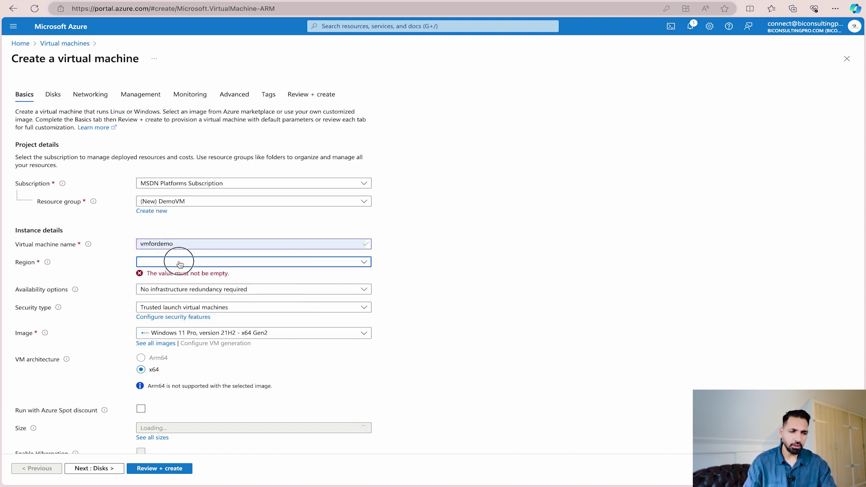
pyautogui.write('Europe')
pyautogui.click(424, 274)
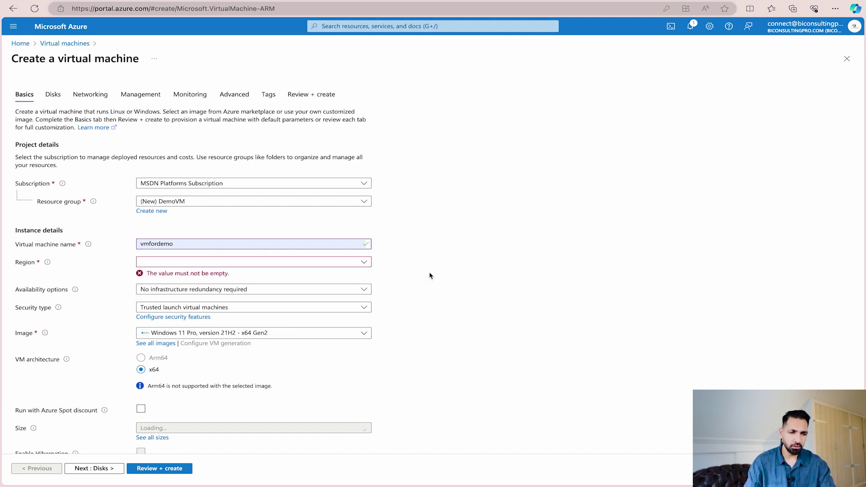
pyautogui.click(149, 261)
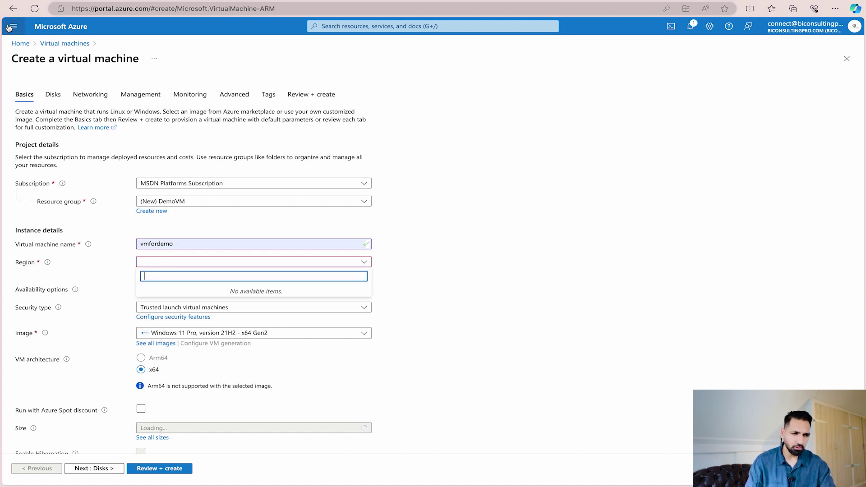
# - Reload the virtual machine creation page, discarding its entries, and choose BCPDemo as the resource group
pyautogui.click(34, 9)
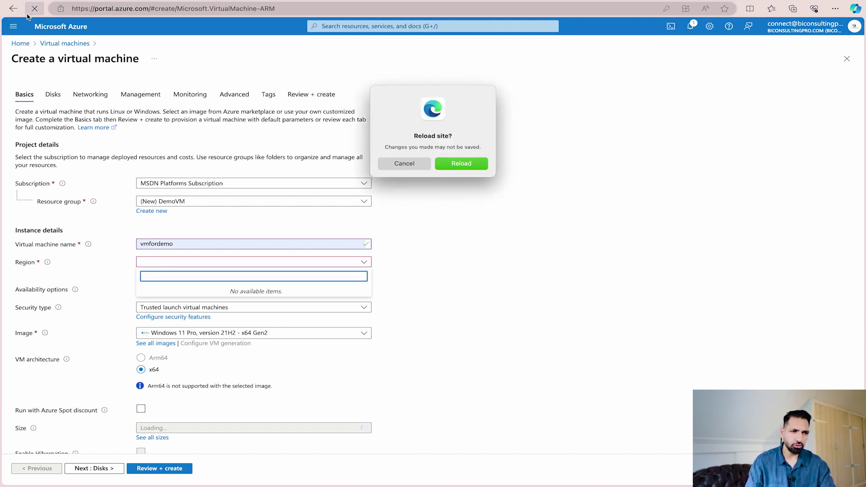
pyautogui.click(469, 168)
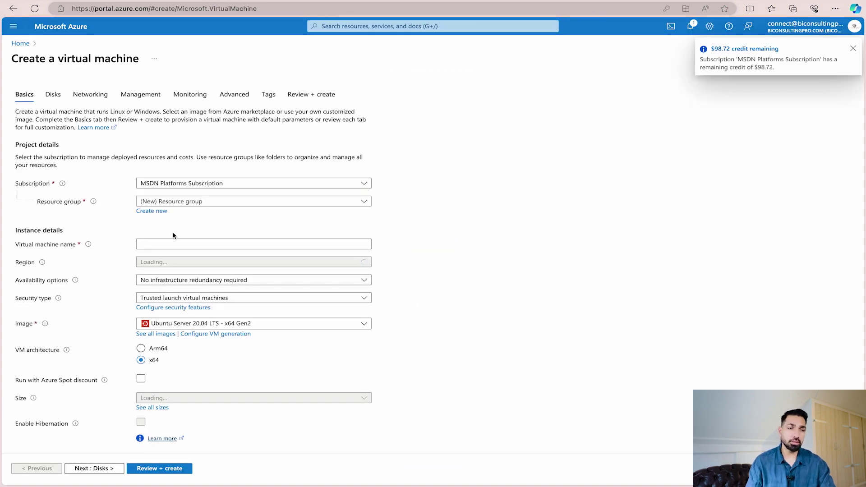
pyautogui.click(206, 201)
pyautogui.click(156, 246)
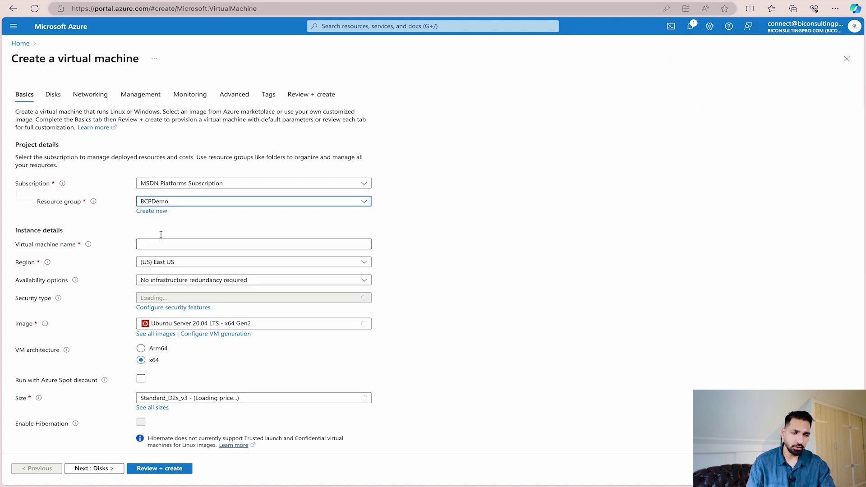
# - Name the virtual machine xxxx and choose the Windows 11 Pro, version 22H2 - x64 Gen2 image
pyautogui.click(181, 240)
pyautogui.write('xxxx')
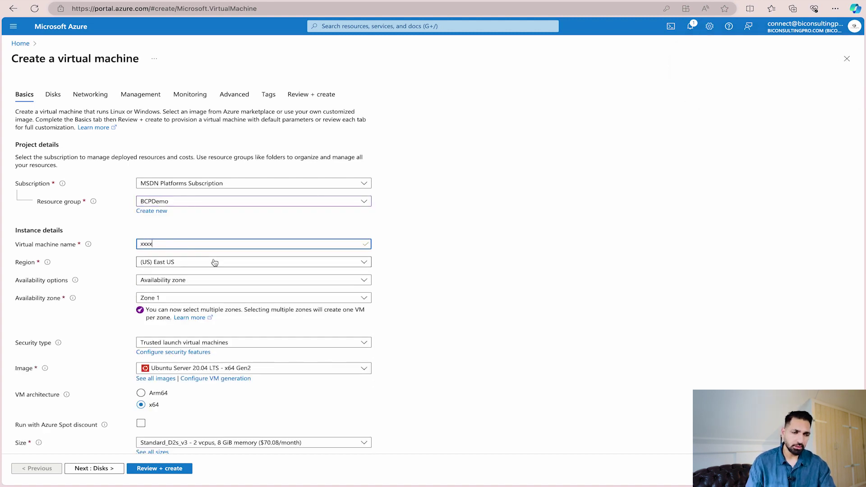
pyautogui.click(185, 368)
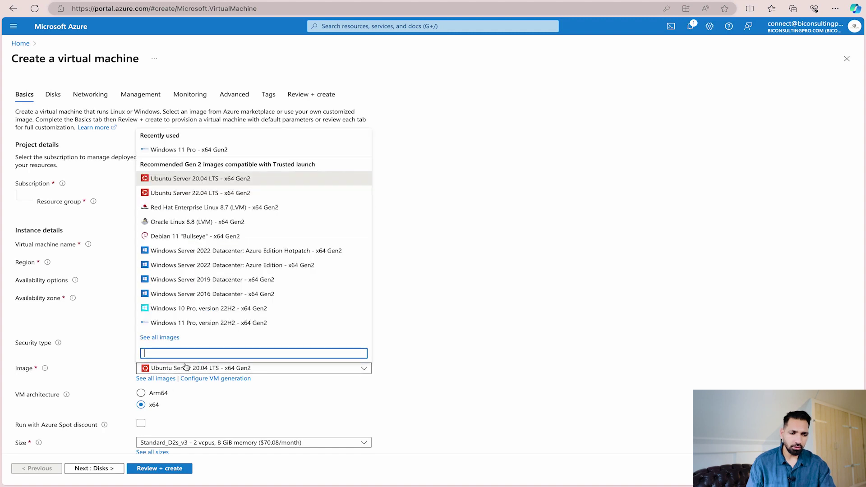
pyautogui.click(197, 322)
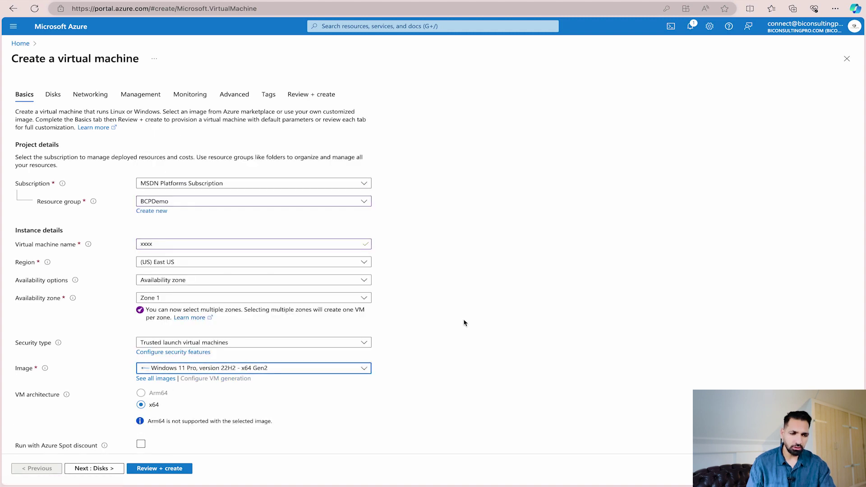
# - Choose the Standard_D2s_v3 size with 2 vcpus and 8 GiB memory for the virtual machine
pyautogui.scroll(-4, 464, 322)
pyautogui.scroll(-2, 210, 336)
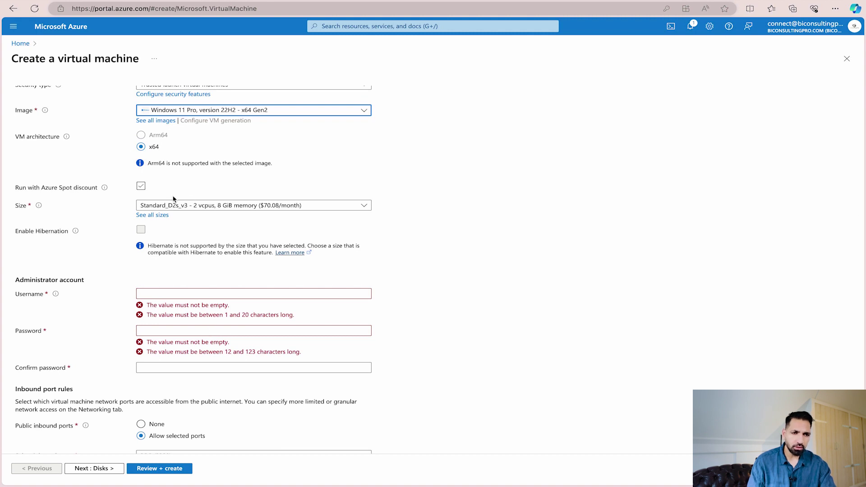
pyautogui.click(176, 208)
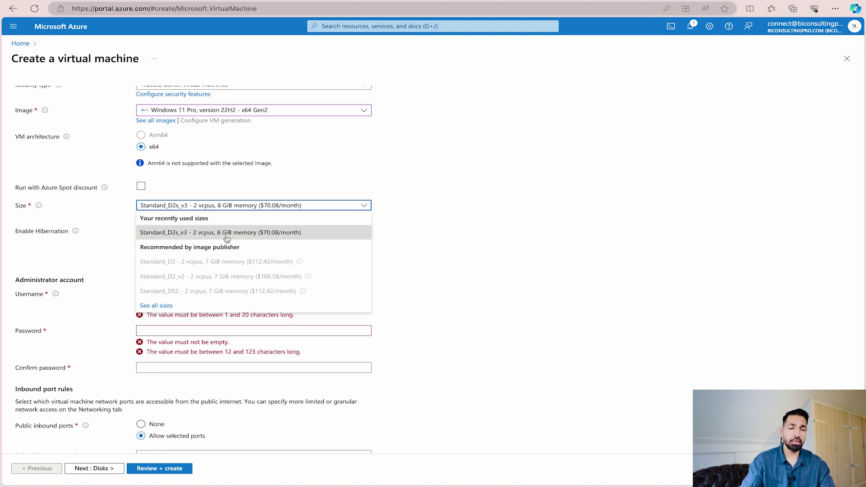
pyautogui.click(227, 239)
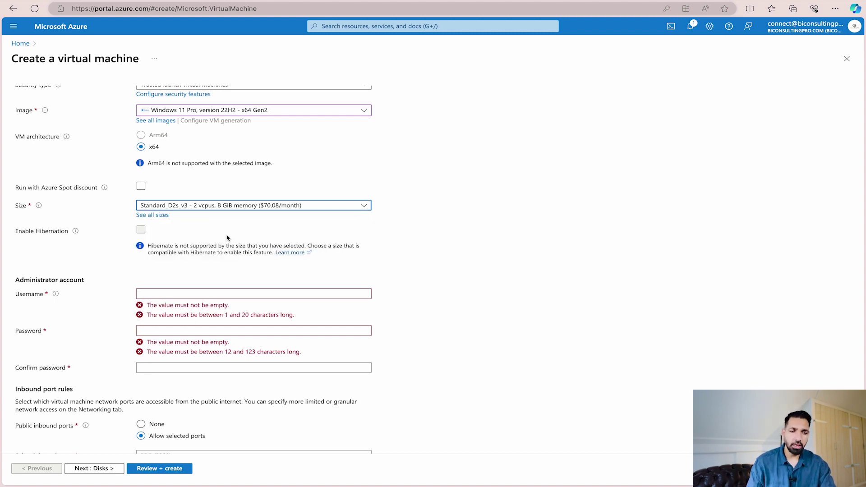
# - Fill in the administrator account's username and password from a saved account, leaving the password confirmation empty
pyautogui.click(182, 290)
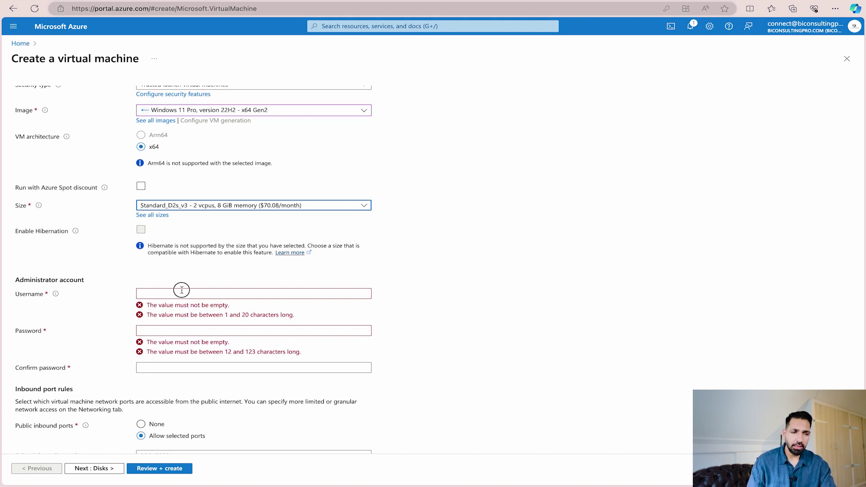
pyautogui.click(190, 338)
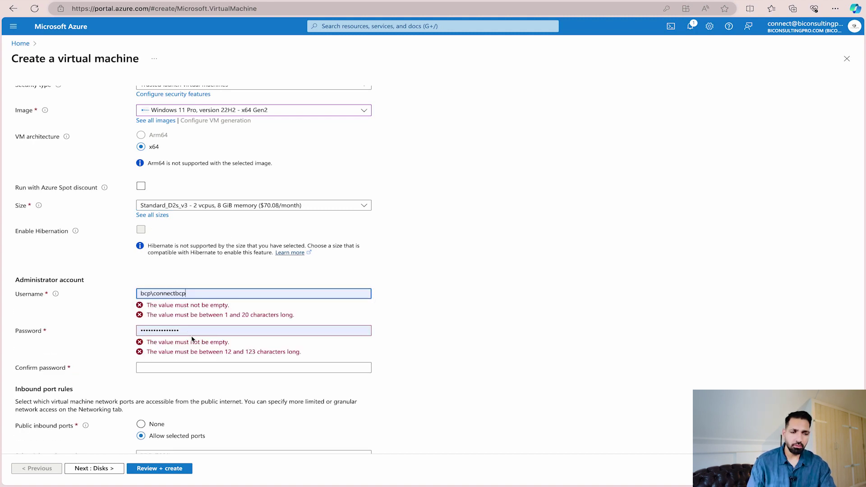
pyautogui.click(164, 330)
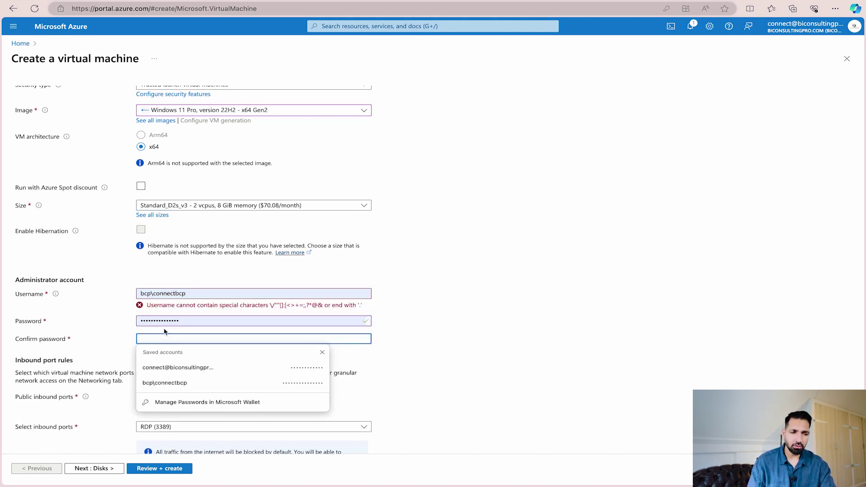
pyautogui.click(620, 343)
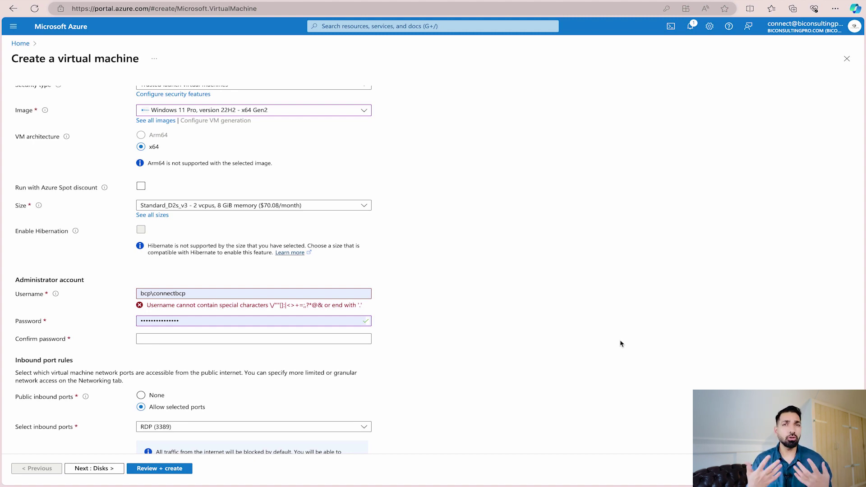
# - Discard the unsaved virtual machine form and open the existing bcp virtual machine from the recent resources on the home page
pyautogui.click(26, 45)
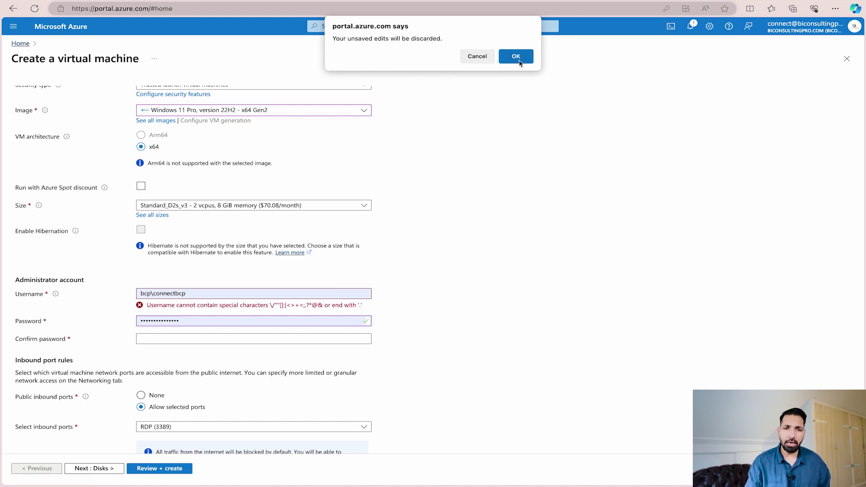
pyautogui.click(515, 58)
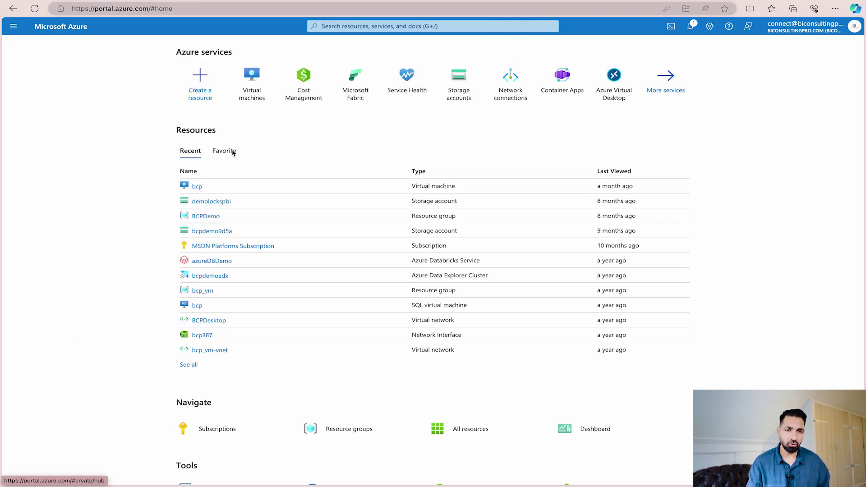
pyautogui.click(195, 187)
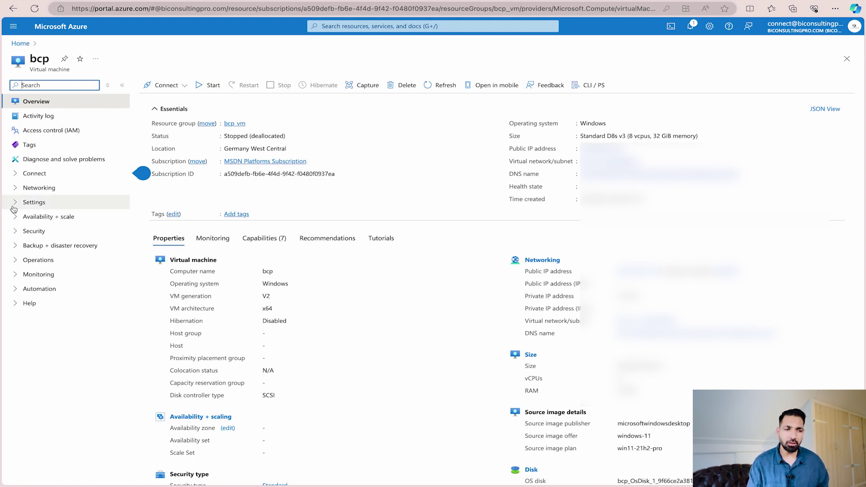
# - Examine the bcp virtual machine's network settings and its network security group's inbound port rules
pyautogui.click(16, 188)
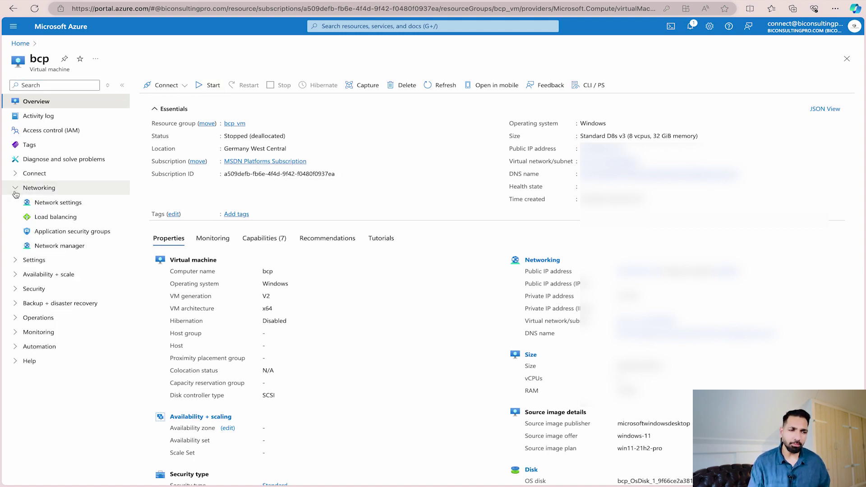
pyautogui.click(71, 204)
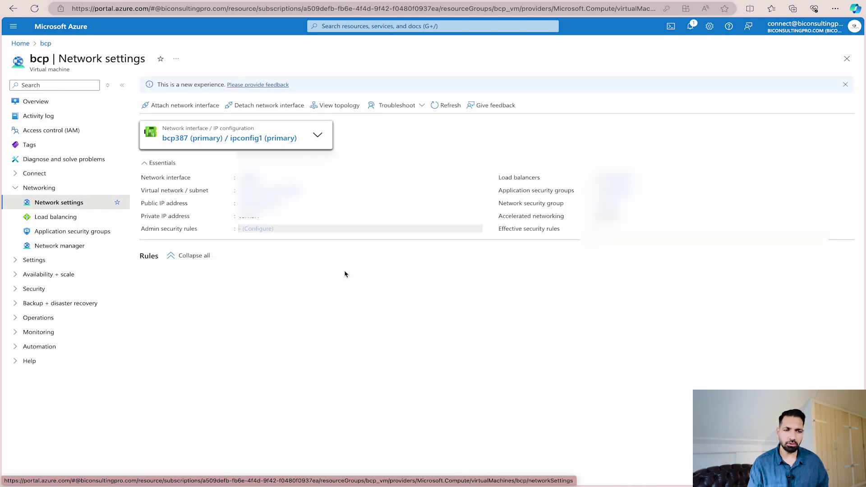
pyautogui.scroll(-1, 314, 404)
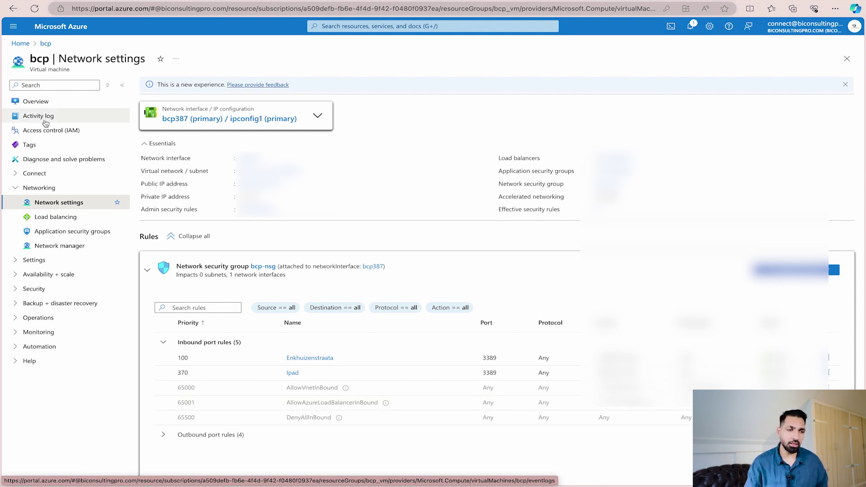
# - Return to the bcp virtual machine's overview and start the machine
pyautogui.click(32, 110)
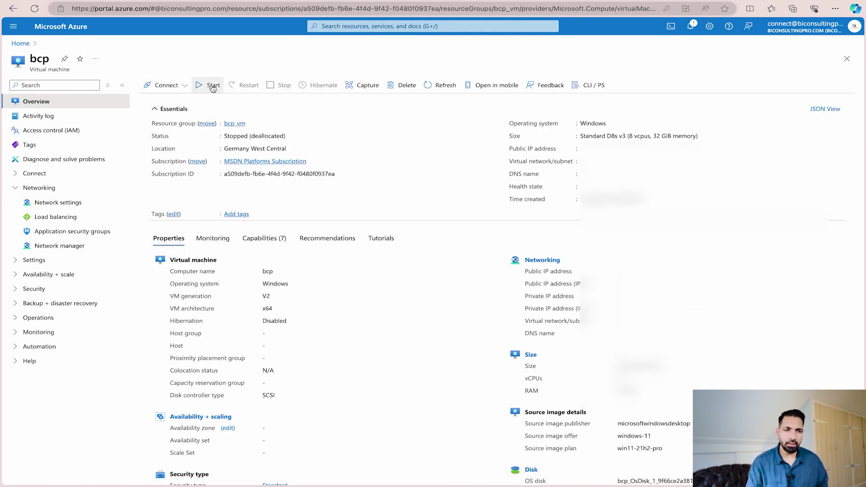
pyautogui.click(213, 86)
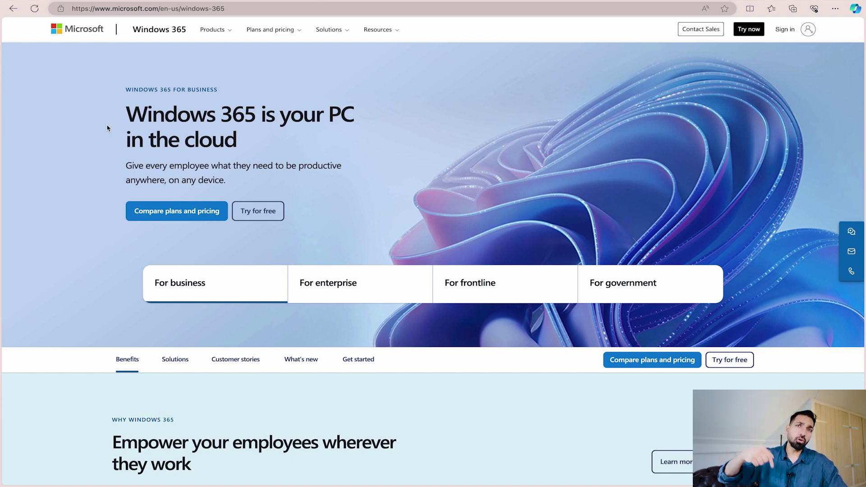
# - On the Windows 365 website, open the Business plan comparison and examine the Basic, Standard and Premium prices and specifications
pyautogui.scroll(-2, 122, 131)
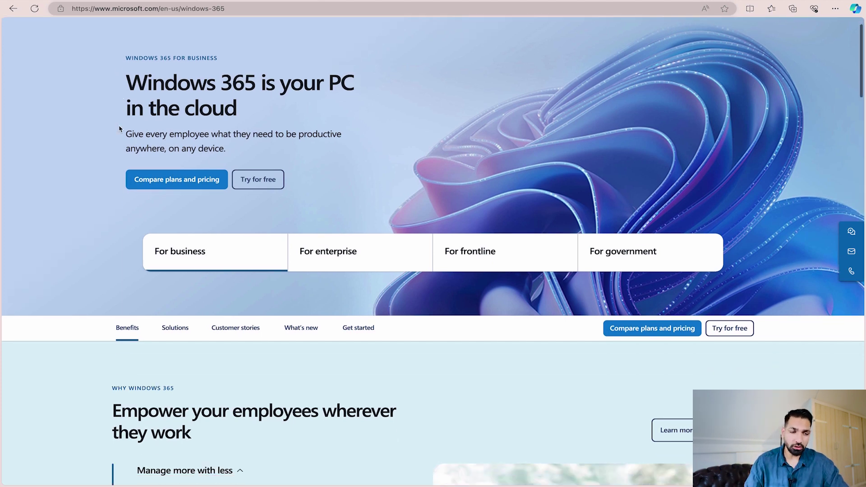
pyautogui.click(164, 161)
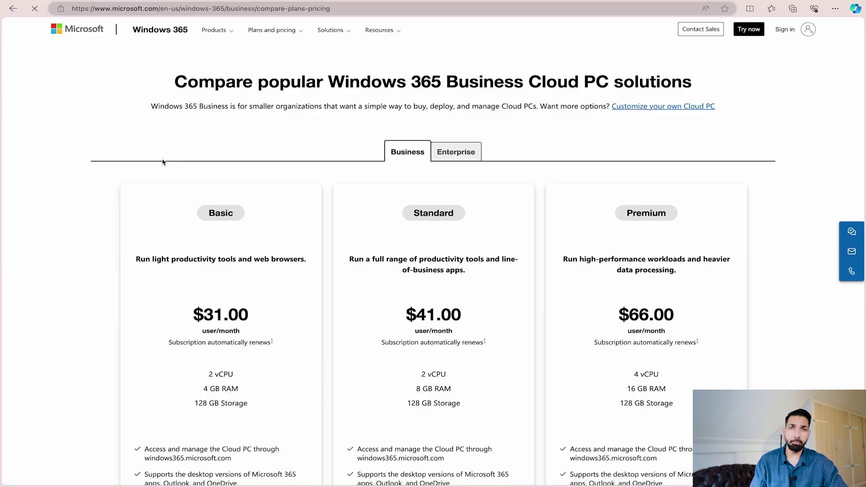
pyautogui.scroll(-2, 51, 264)
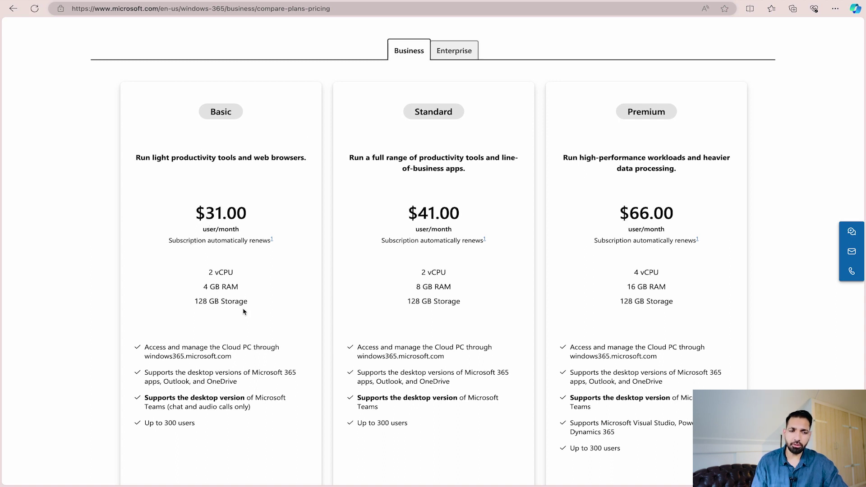
pyautogui.scroll(-1, 243, 311)
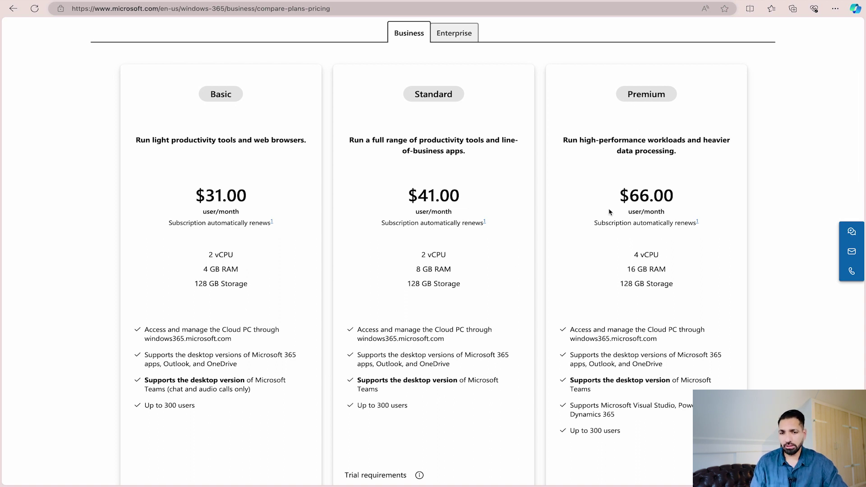
pyautogui.moveTo(619, 194); pyautogui.dragTo(680, 195)
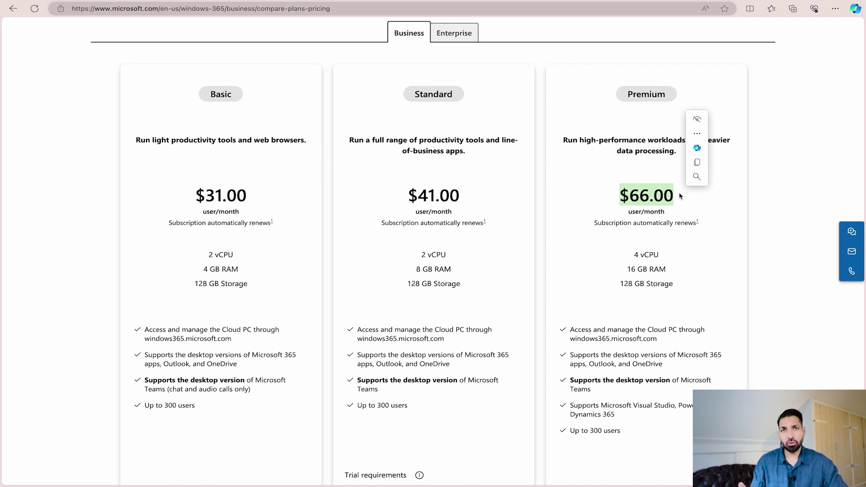
pyautogui.scroll(-1, 692, 291)
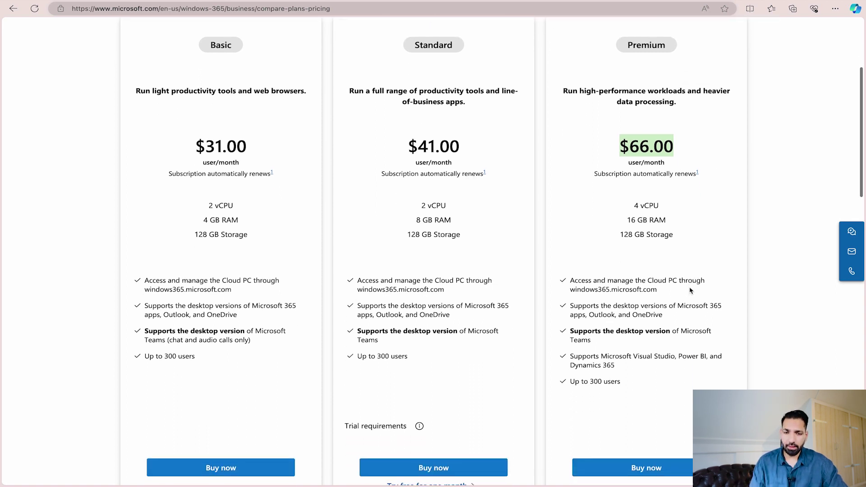
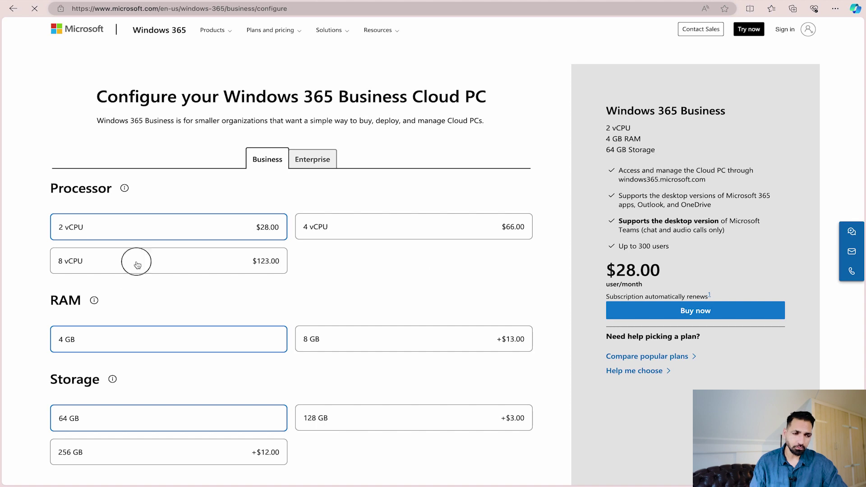
# - Configure a custom Windows 365 Business Cloud PC with 8 vCPU, 32 GB RAM and 512 GB storage, and check its monthly price
pyautogui.scroll(-5, 131, 261)
pyautogui.scroll(-2, 154, 104)
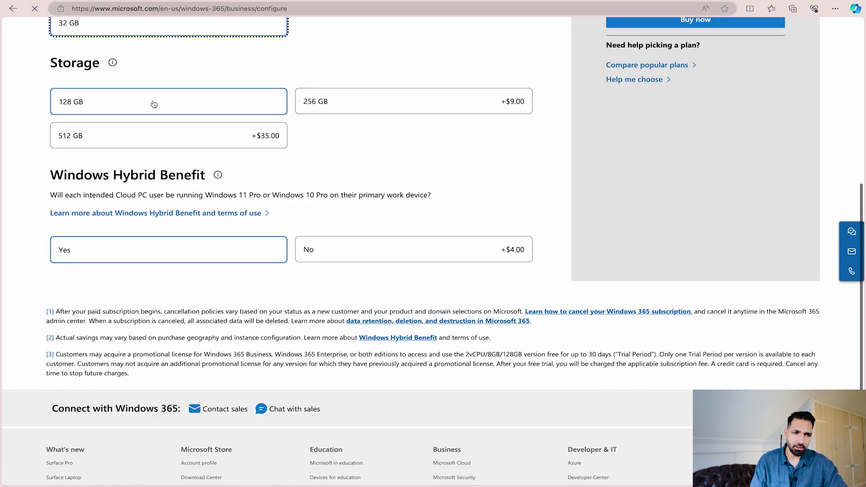
pyautogui.click(205, 140)
pyautogui.scroll(-3, 205, 140)
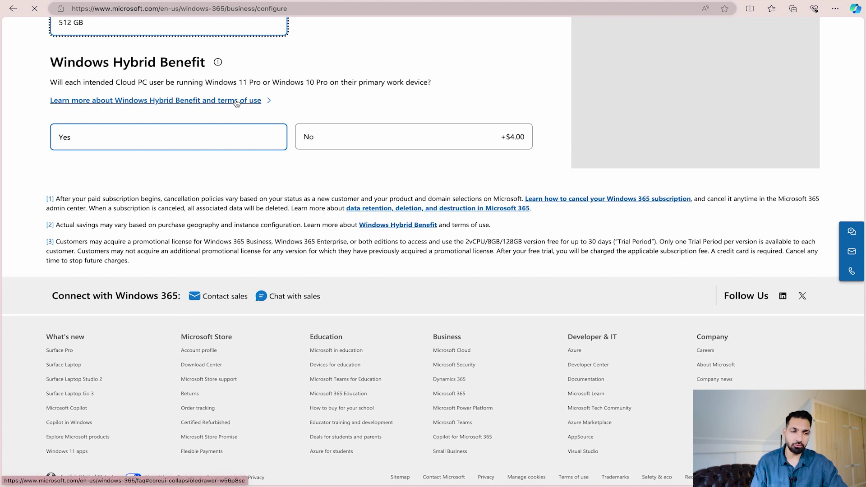
pyautogui.scroll(1, 243, 101)
pyautogui.scroll(8, 385, 172)
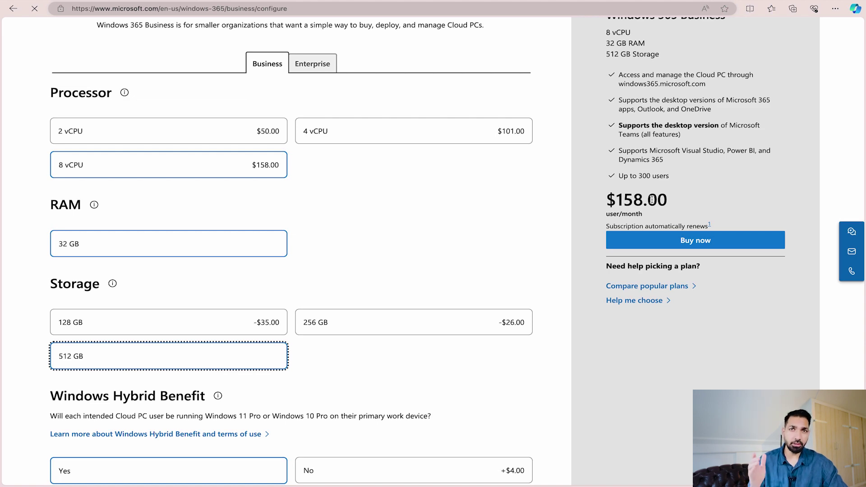
# - Set the Cloud PC's storage to 128 GB and review the updated monthly price
pyautogui.scroll(-2, 373, 302)
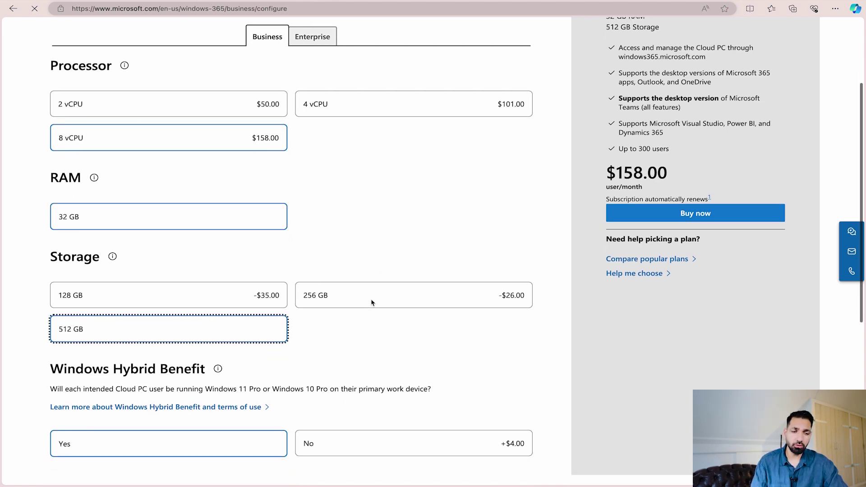
pyautogui.click(185, 247)
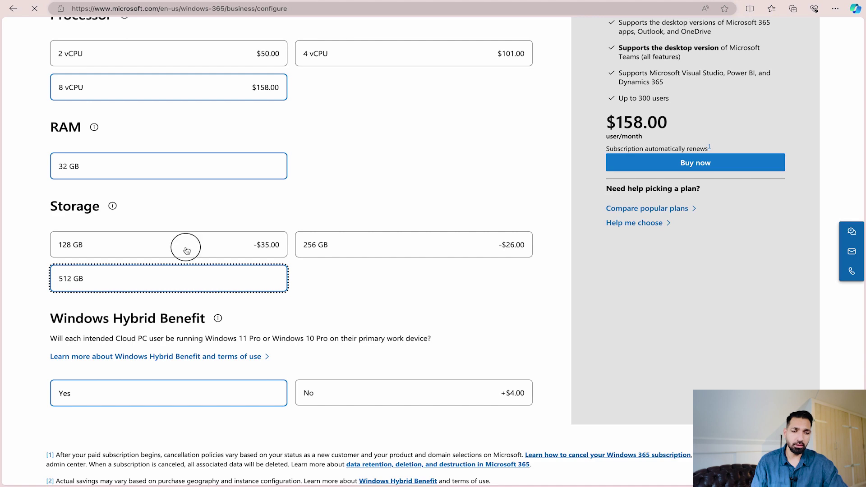
pyautogui.scroll(-5, 187, 250)
pyautogui.scroll(-1, 186, 250)
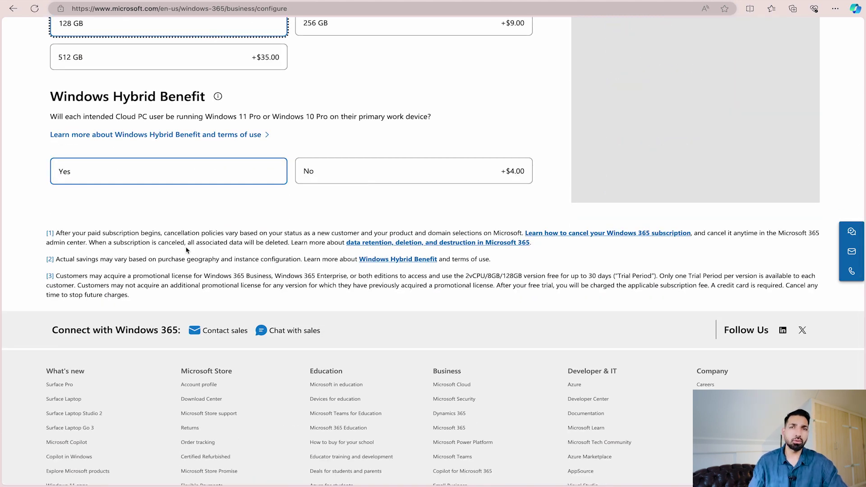
pyautogui.scroll(4, 186, 251)
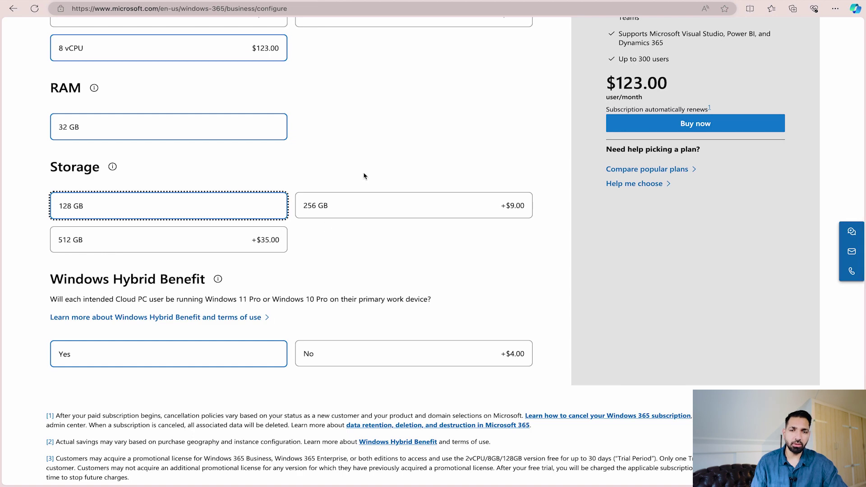
pyautogui.scroll(4, 364, 176)
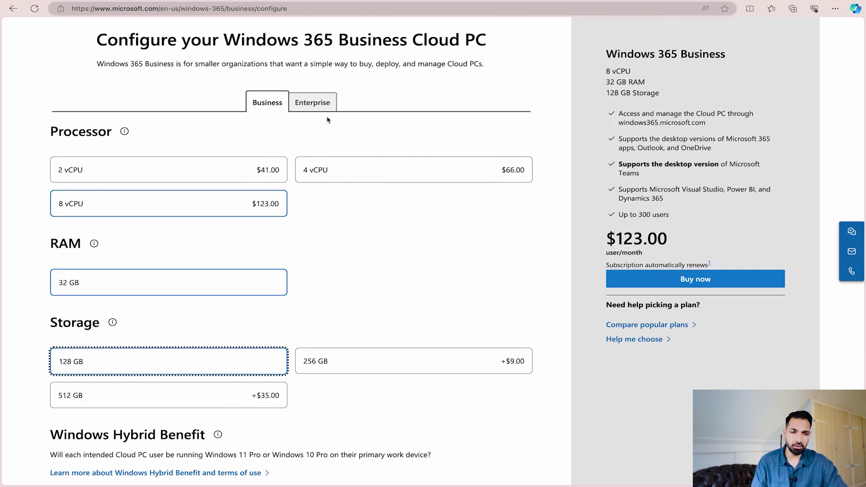
# - Switch the Cloud PC's processor to 4 vCPU with 16 GB RAM
pyautogui.click(396, 172)
pyautogui.scroll(-3, 397, 171)
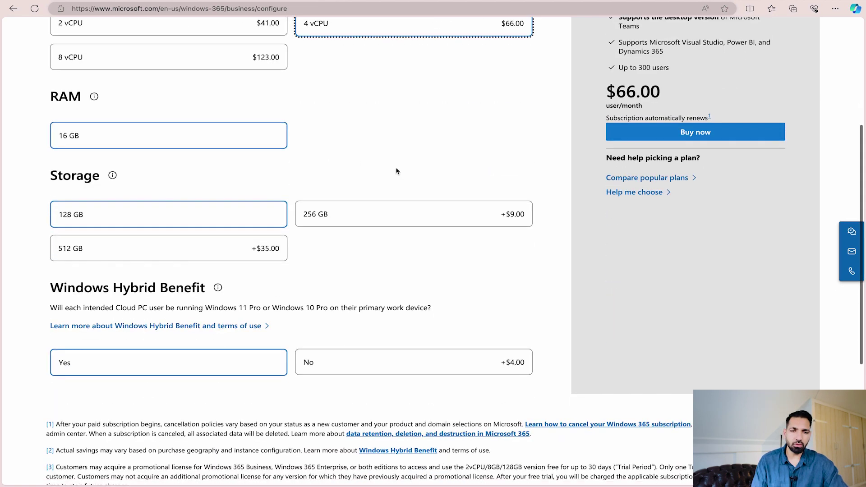
pyautogui.click(224, 133)
pyautogui.scroll(-2, 222, 136)
pyautogui.scroll(2, 223, 134)
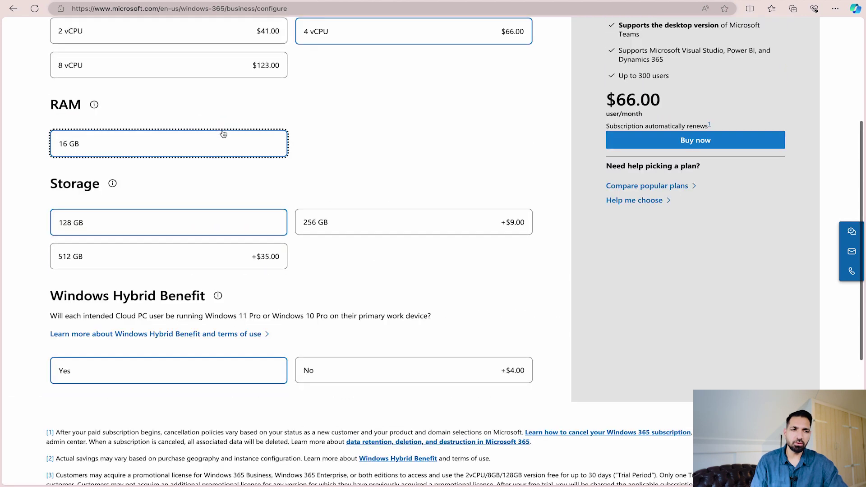
pyautogui.scroll(2, 223, 133)
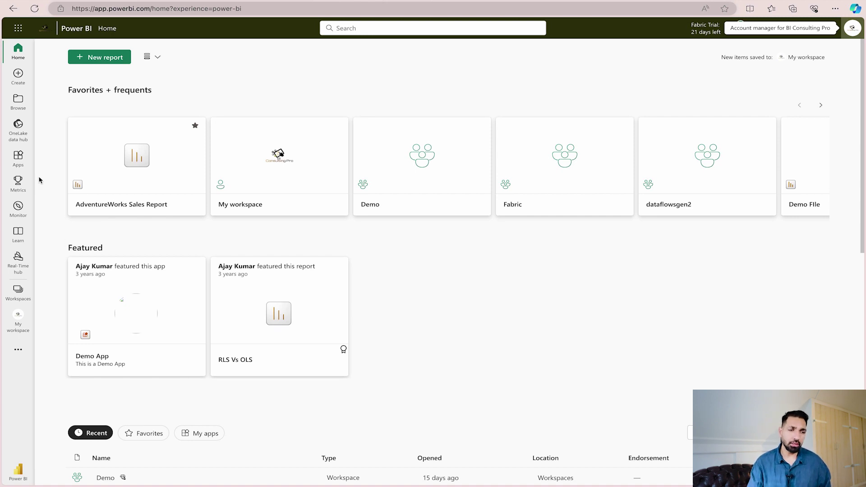
# - In the Power BI service, try to create a report from the Demo_WareHouse default semantic model in the OneLake data hub
pyautogui.click(18, 132)
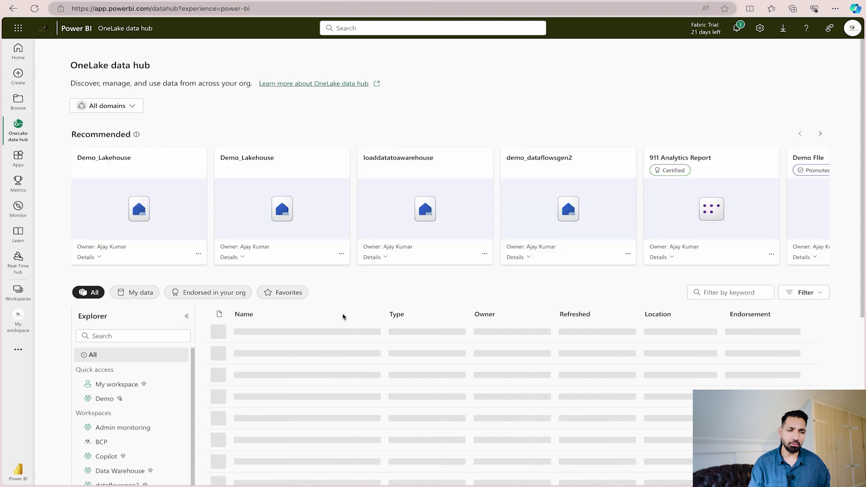
pyautogui.scroll(-2, 341, 315)
pyautogui.click(372, 279)
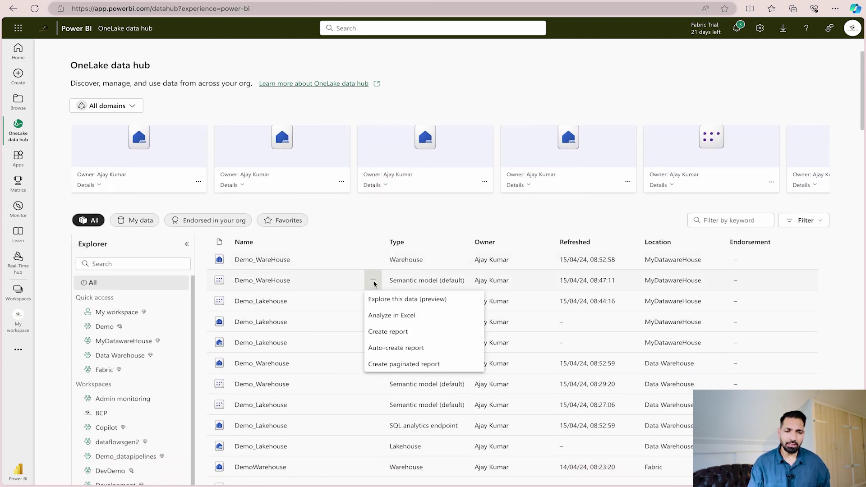
pyautogui.click(403, 338)
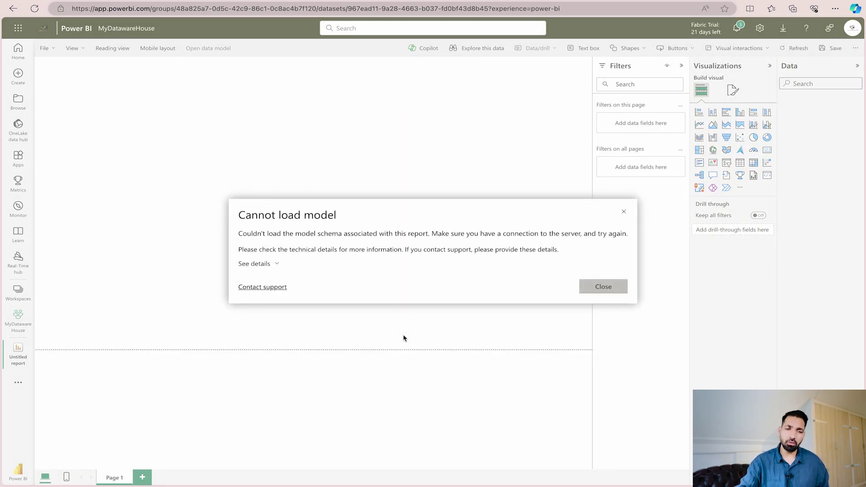
pyautogui.click(612, 290)
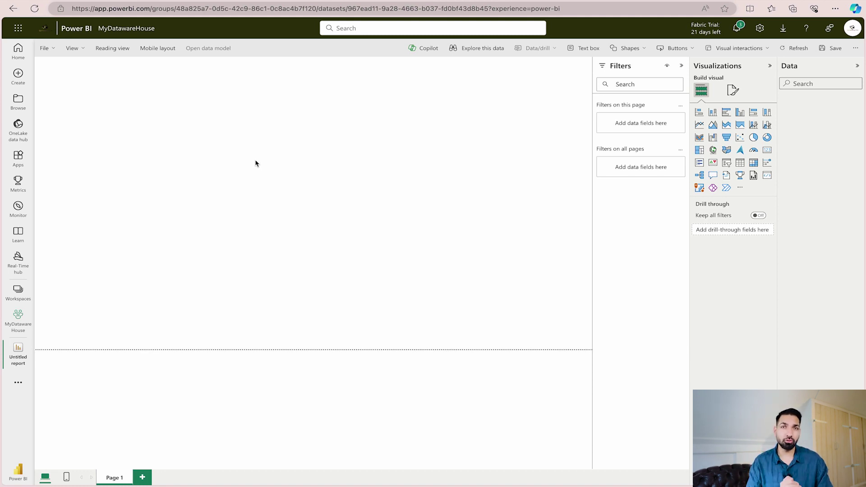
# - Browse the shared, favourite and recent Power BI items, and view the data source options for creating a report
pyautogui.click(18, 101)
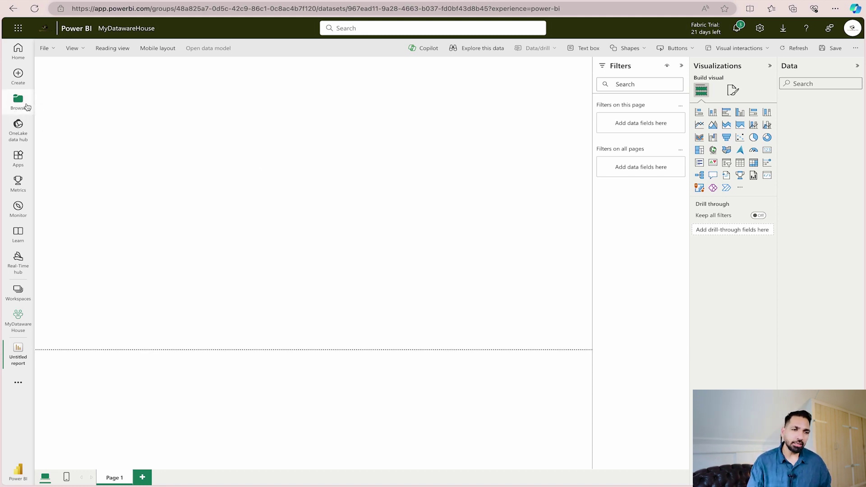
pyautogui.click(103, 122)
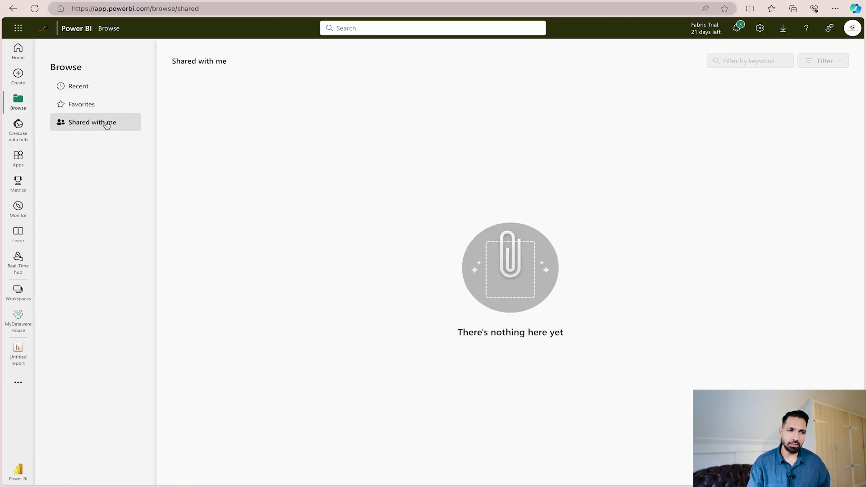
pyautogui.click(91, 110)
pyautogui.click(83, 89)
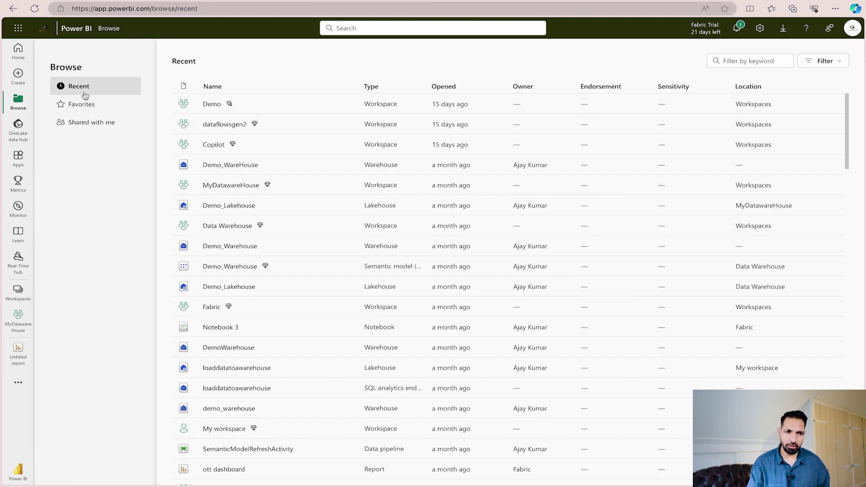
pyautogui.click(18, 76)
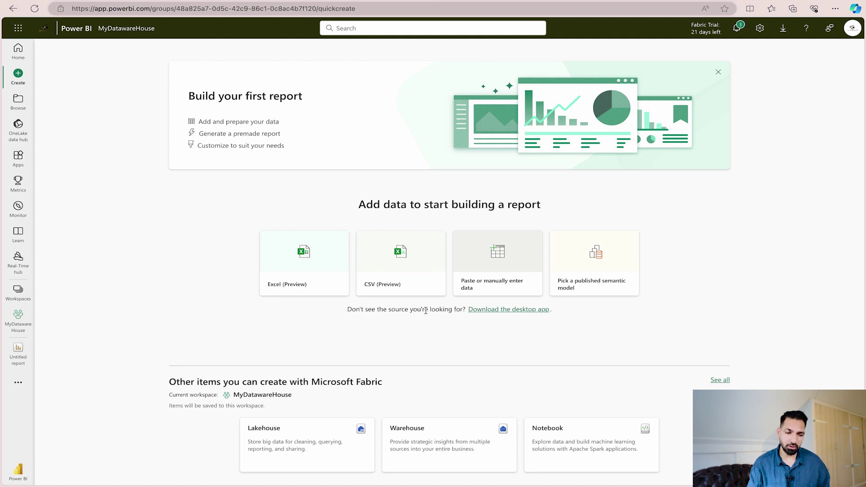
# - Open the Demo workspace, dismiss the task flows introduction, and view the workspace's upload options
pyautogui.click(17, 303)
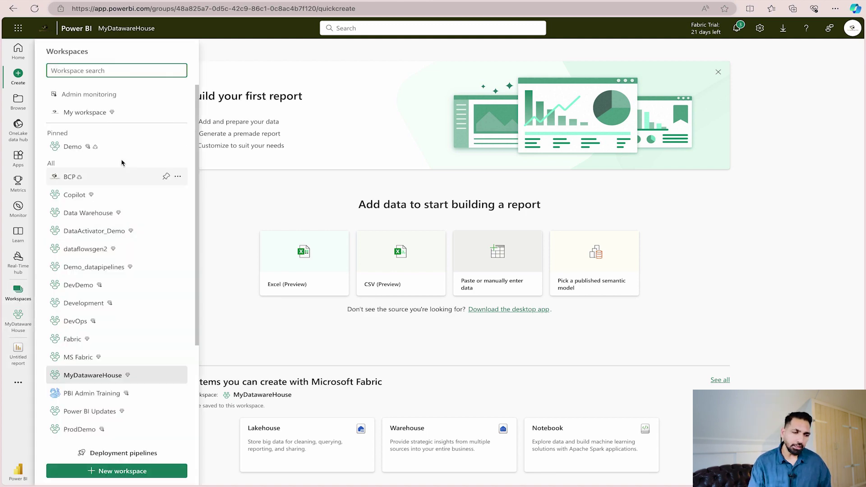
pyautogui.click(107, 148)
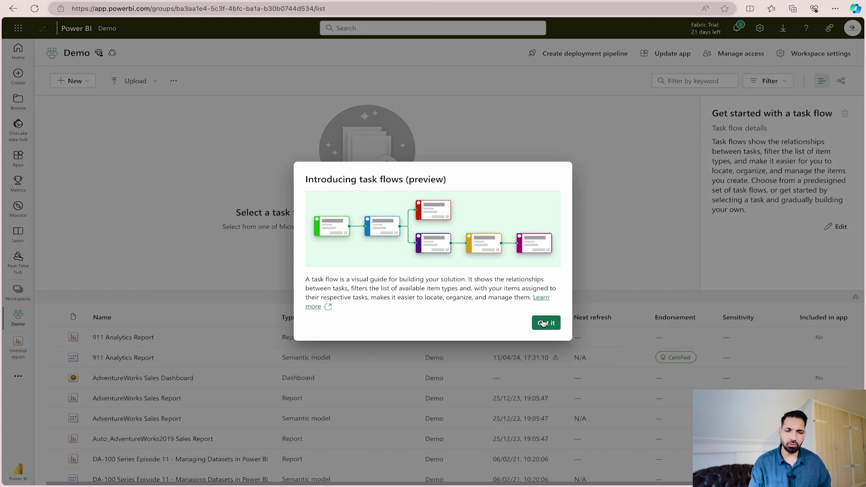
pyautogui.click(543, 323)
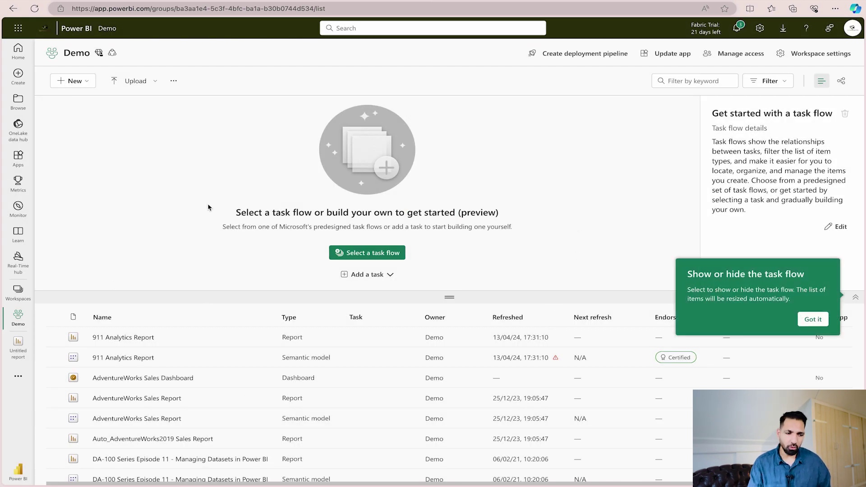
pyautogui.click(135, 81)
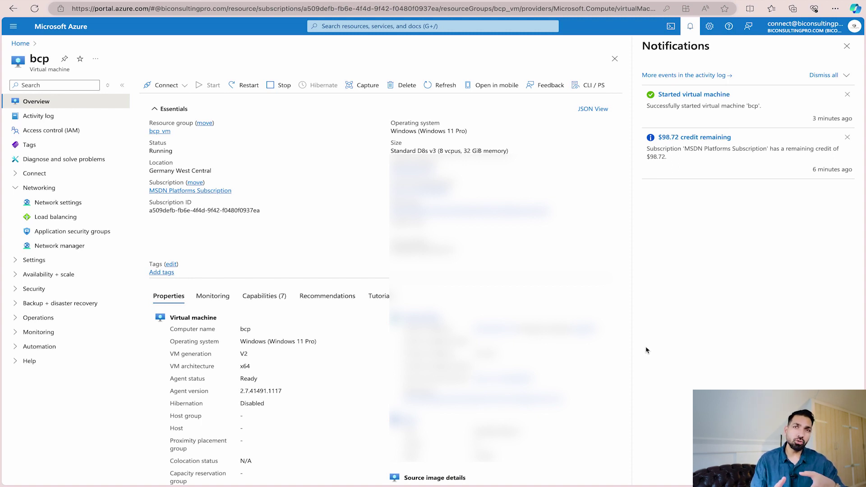
# - Search the Mac for "remote" and launch Microsoft Remote Desktop
pyautogui.press('super+space')
pyautogui.write('rem')
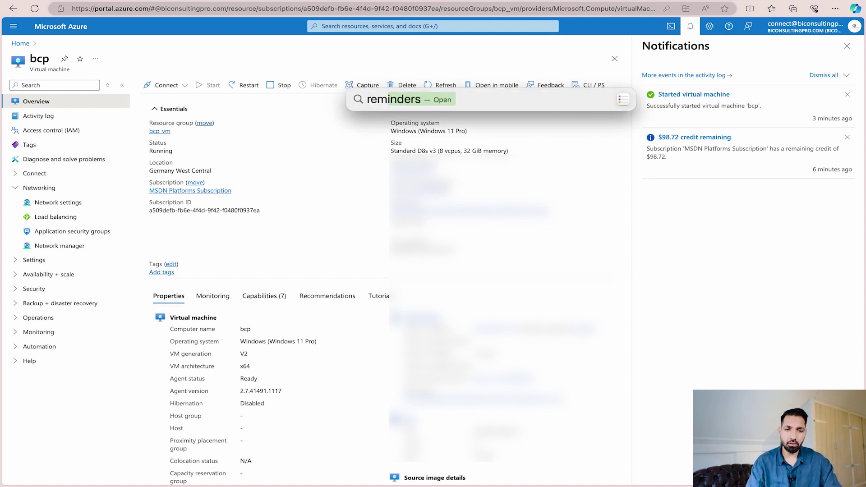
pyautogui.write('ote')
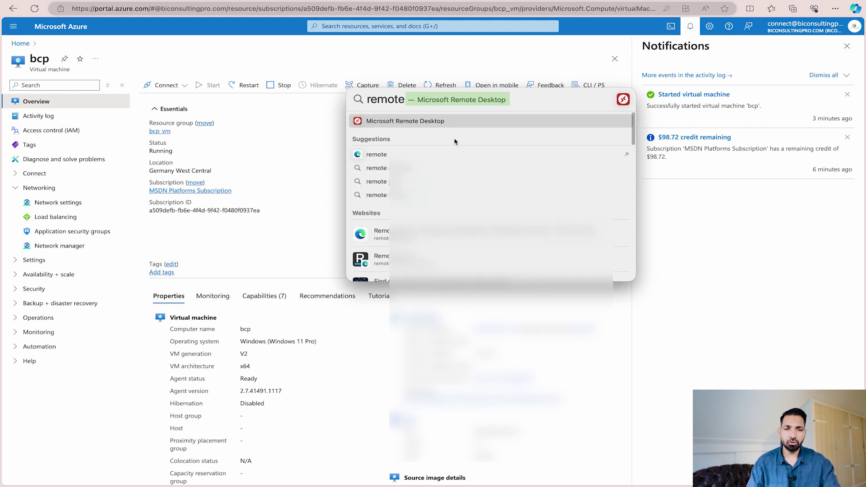
pyautogui.click(446, 126)
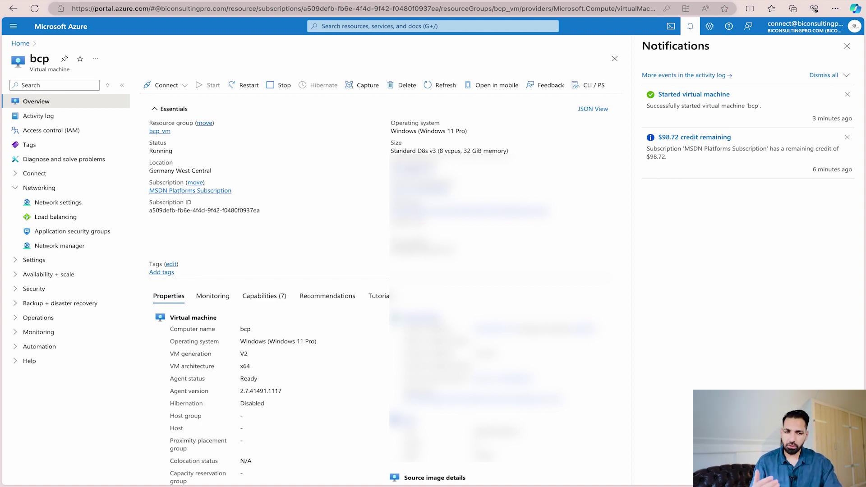
# - In the Azure portal, view the bcp virtual machine's connection options and return to its overview
pyautogui.click(166, 88)
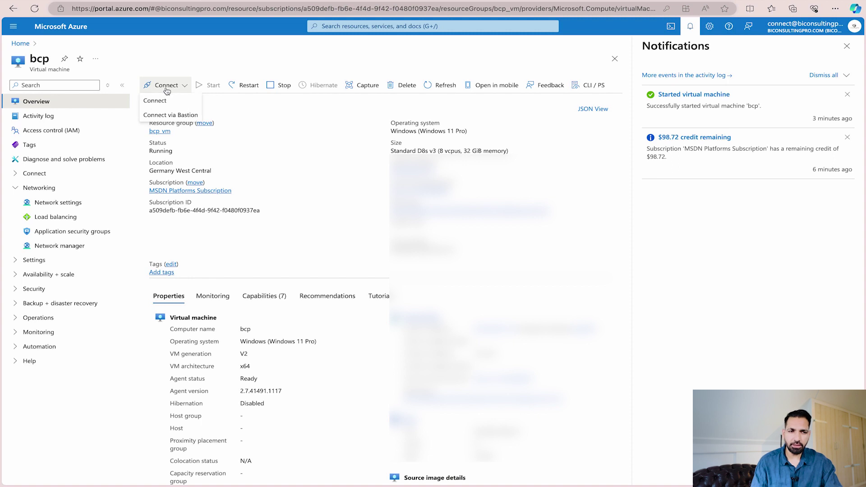
pyautogui.click(168, 104)
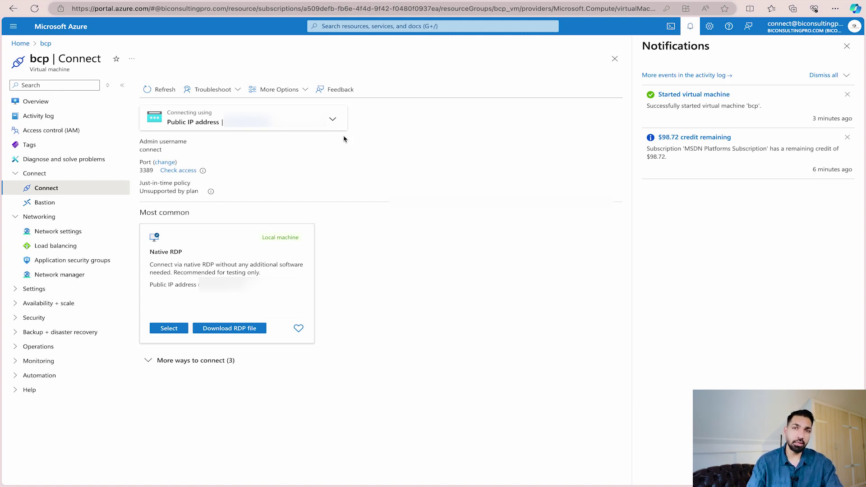
pyautogui.click(13, 9)
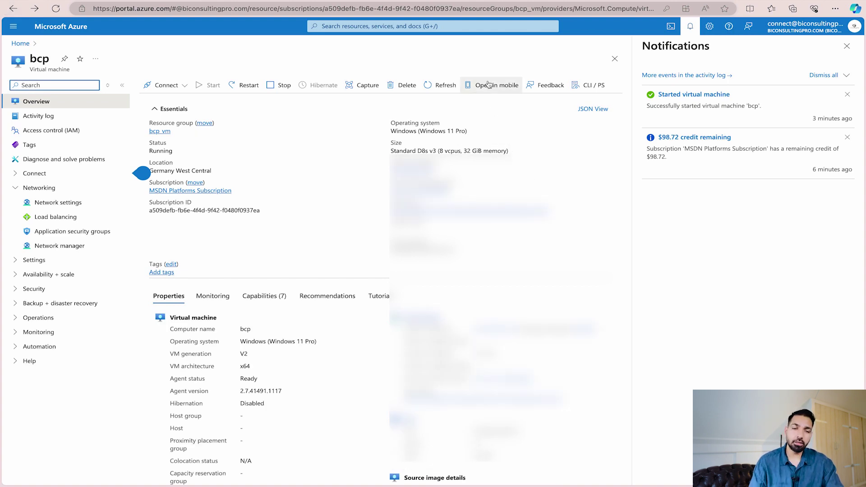
# - Search the web for "configure microsoft remote desktop" and read Microsoft Support's "How to use Remote Desktop" guide
pyautogui.hotkey('ctrl', 't')
pyautogui.write('con')
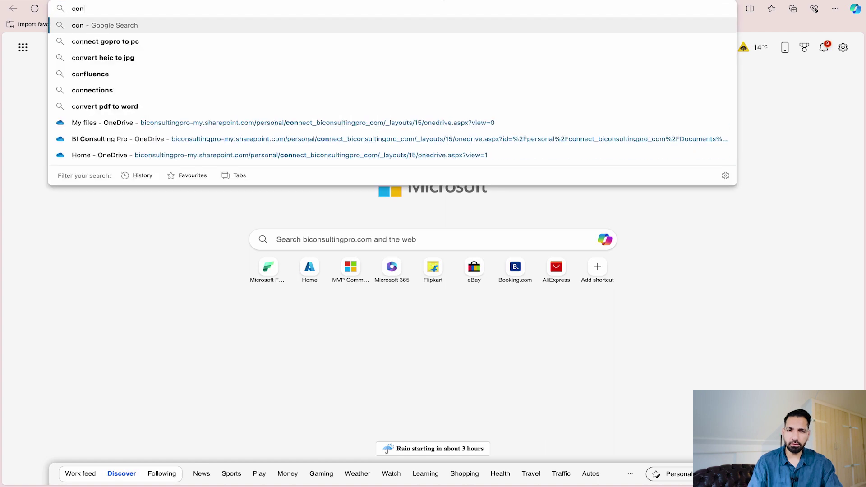
pyautogui.write('figure microsoft remov')
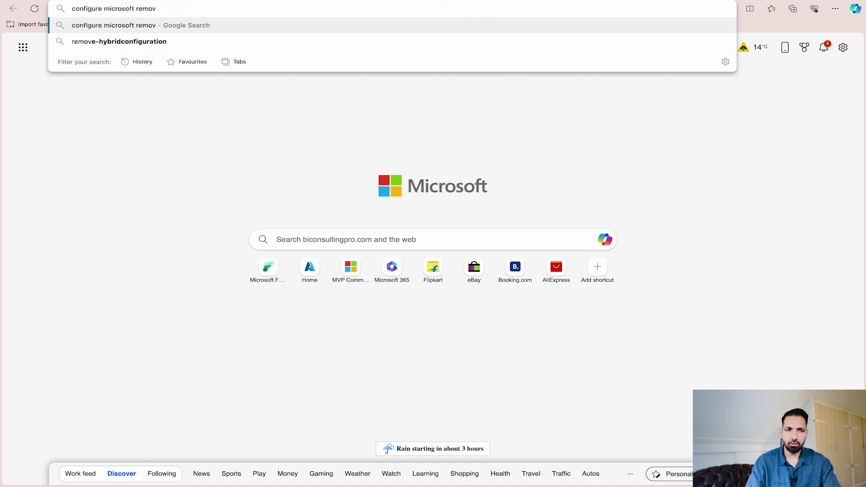
pyautogui.press('BackSpace')
pyautogui.write('te')
pyautogui.press('Return')
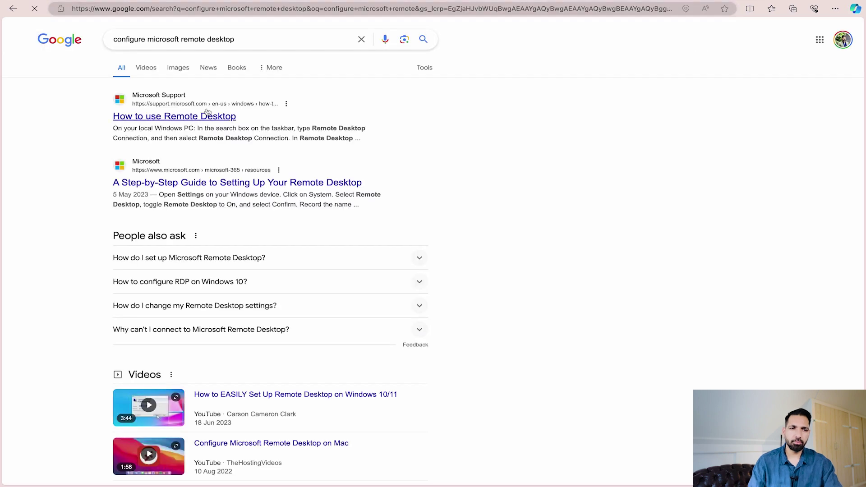
pyautogui.click(207, 115)
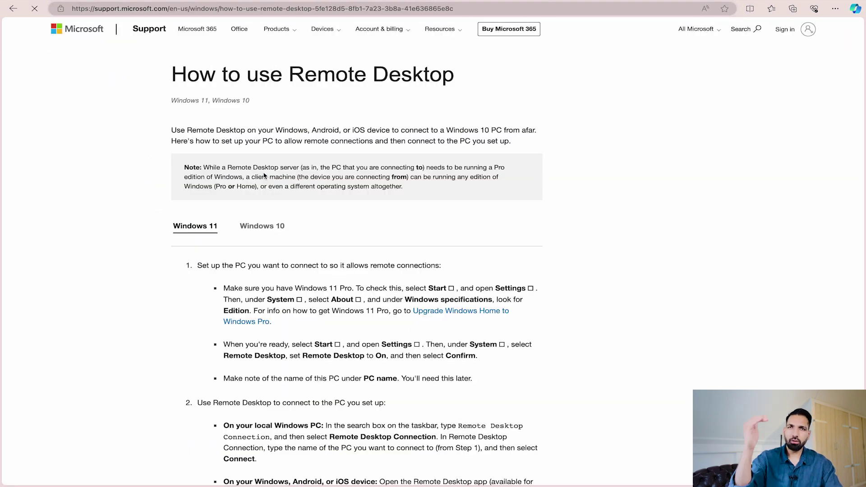
pyautogui.scroll(-5, 294, 427)
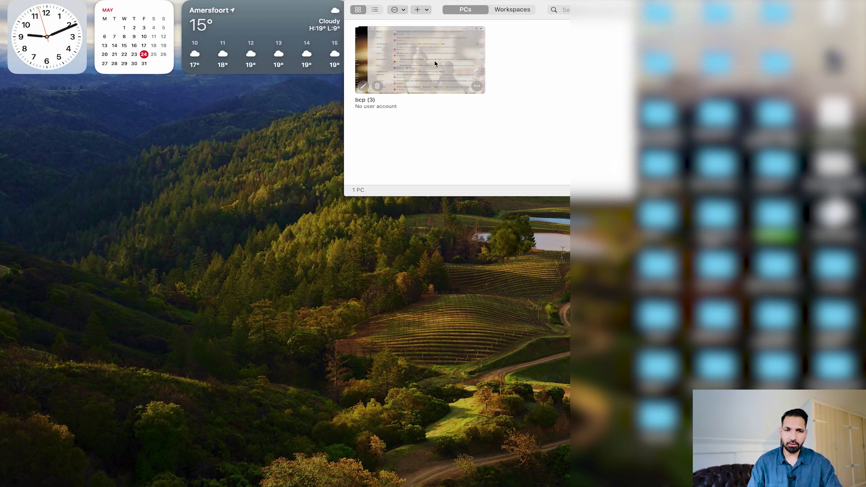
# - Switch to Microsoft Remote Desktop and try to connect to the bcp (3) PC
pyautogui.doubleClick(436, 64)
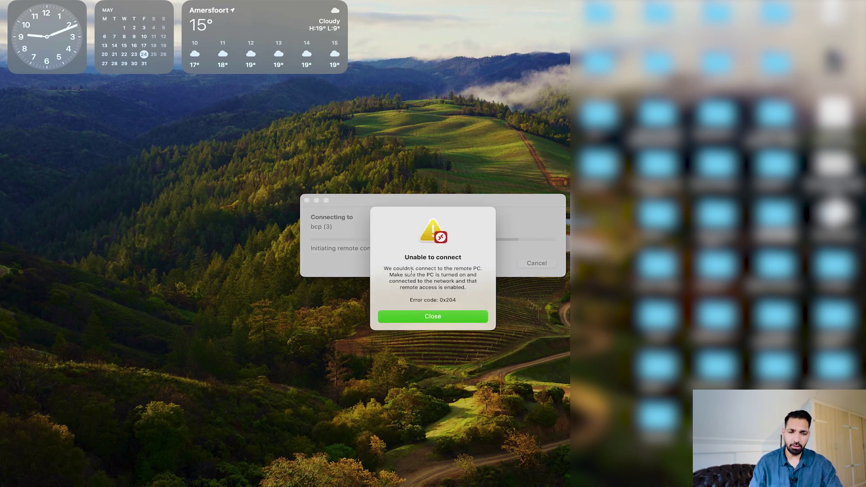
pyautogui.click(448, 322)
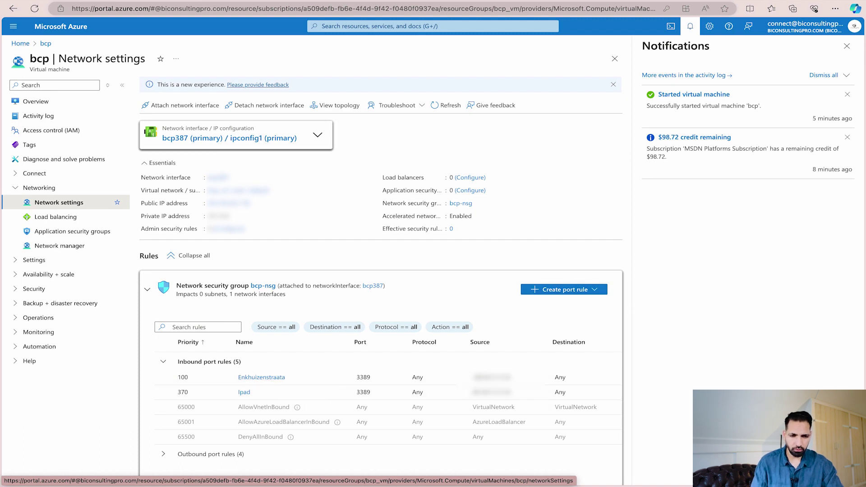
# - Search the web for "what is my ip" and open the What Is My IP Address site to find the computer's public IP address
pyautogui.hotkey('ctrl', 't')
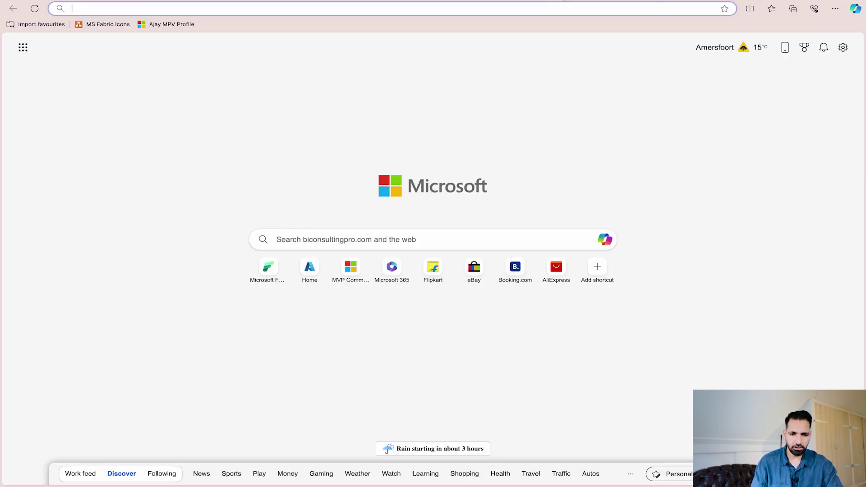
pyautogui.write('what is my ip')
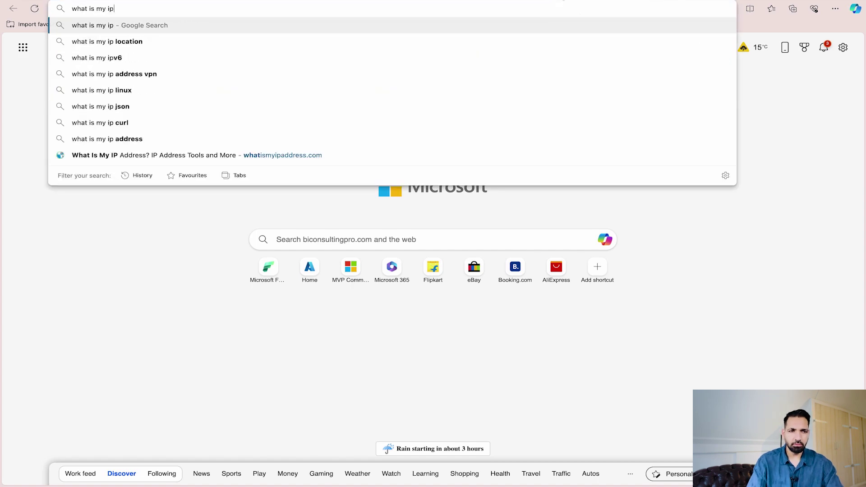
pyautogui.press('Return')
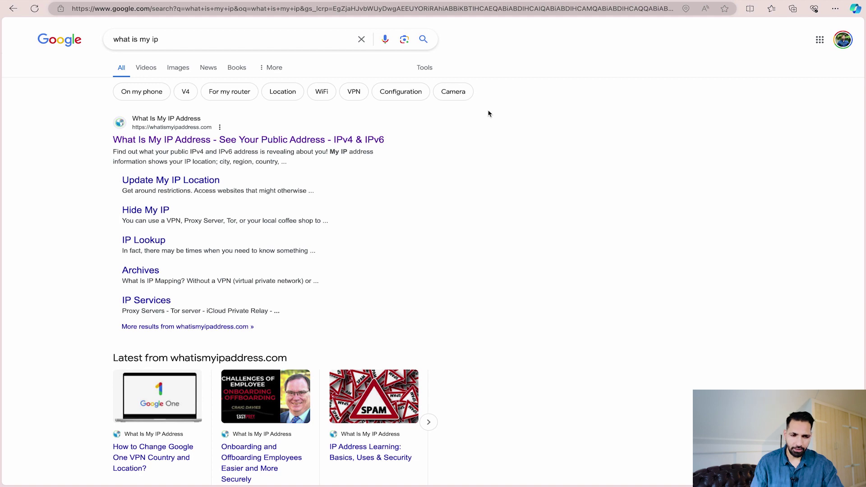
pyautogui.click(259, 141)
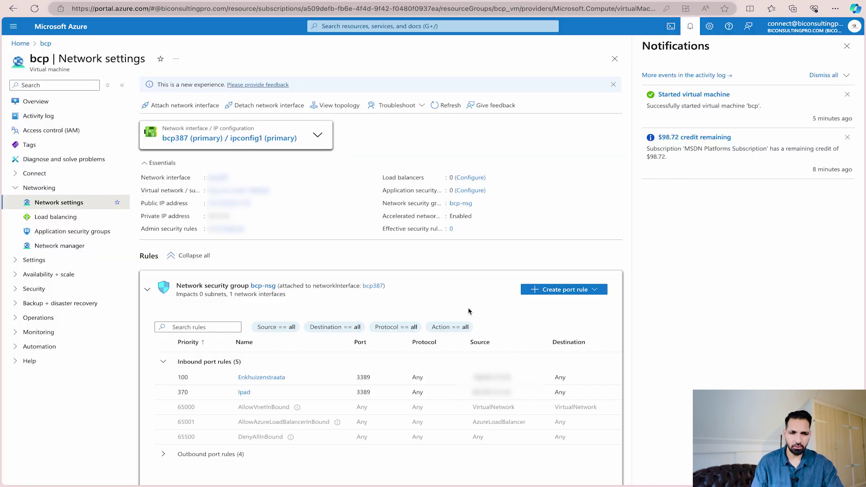
# - In the bcp virtual machine's network settings, replace the source IP address of the priority 100 inbound port rule with the current IP and save
pyautogui.scroll(-1, 563, 298)
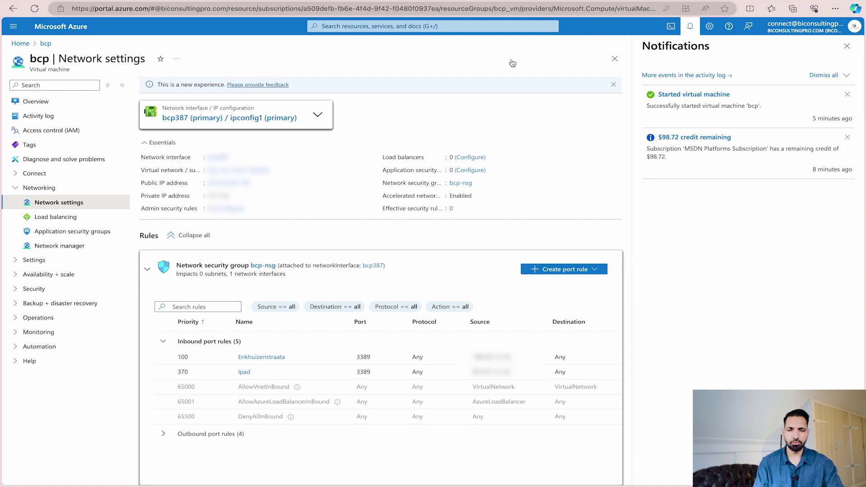
pyautogui.click(252, 357)
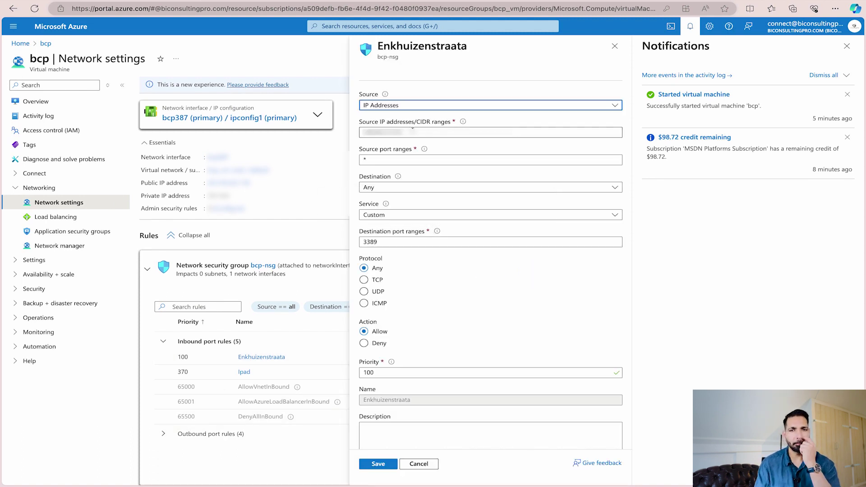
pyautogui.moveTo(510, 132); pyautogui.dragTo(345, 130)
pyautogui.hotkey('ctrl', 'v')
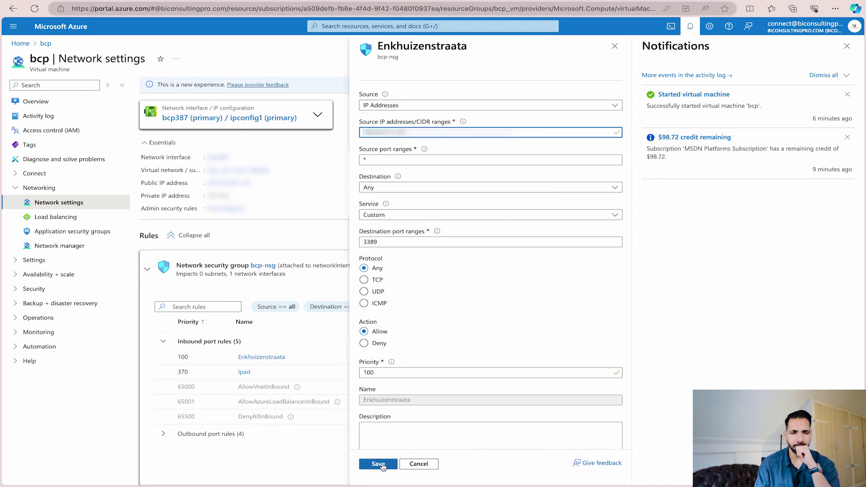
pyautogui.click(381, 465)
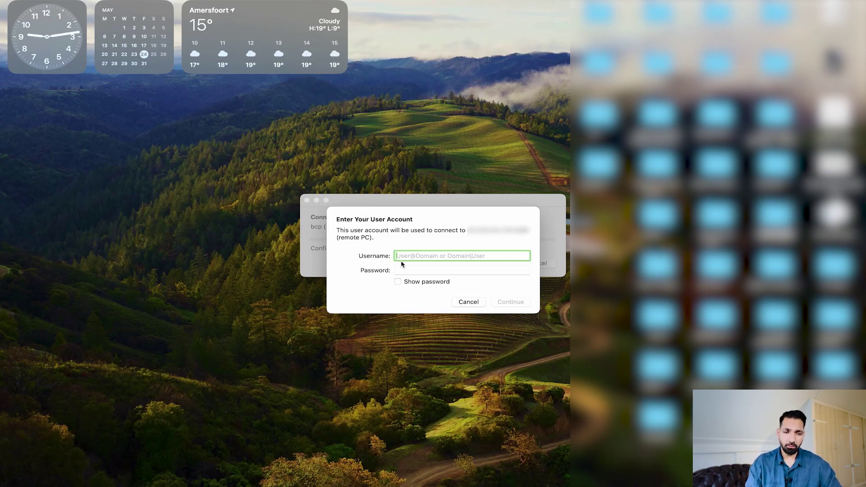
# - Sign in to the bcp remote PC by entering the account username and password in Microsoft Remote Desktop
pyautogui.write('connectbcp')
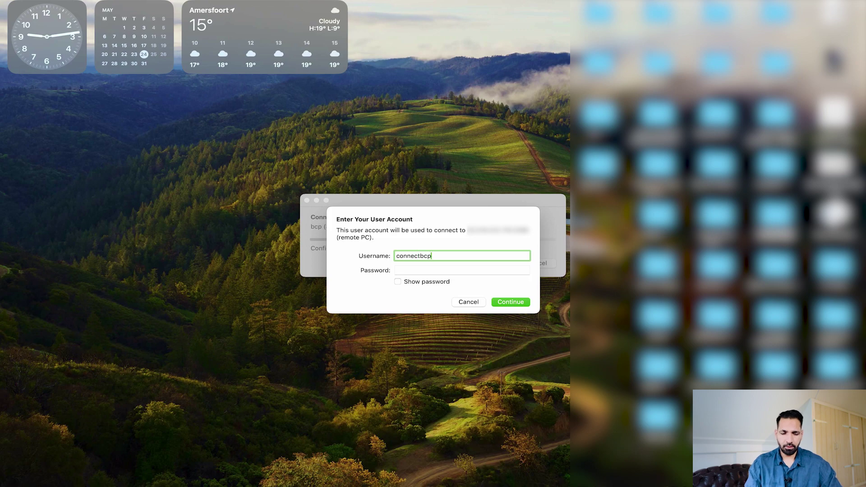
pyautogui.press('Tab')
pyautogui.press('super+v')
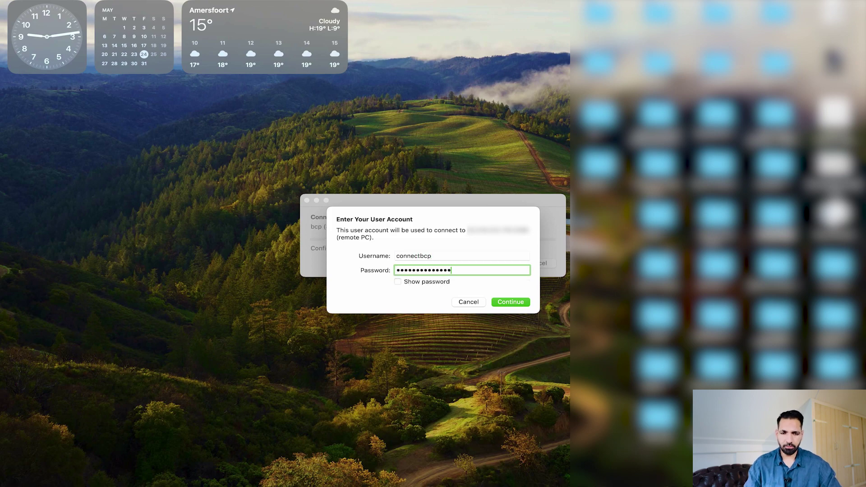
pyautogui.click(522, 299)
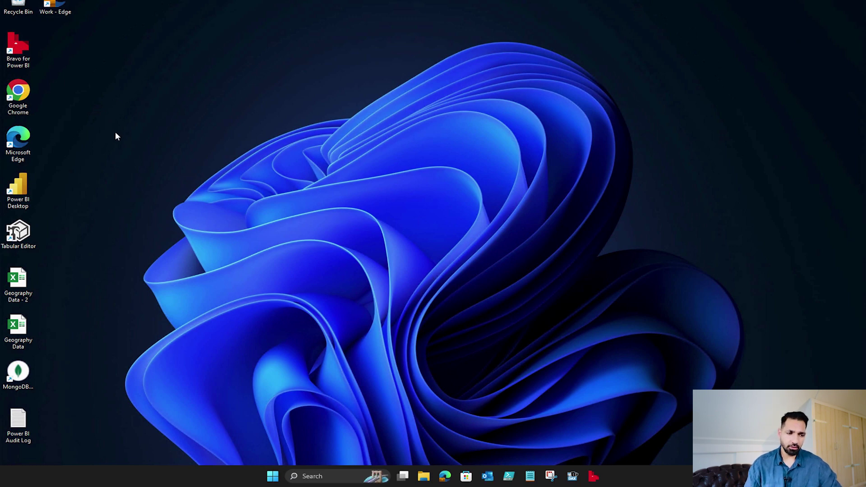
pyautogui.rightClick(215, 280)
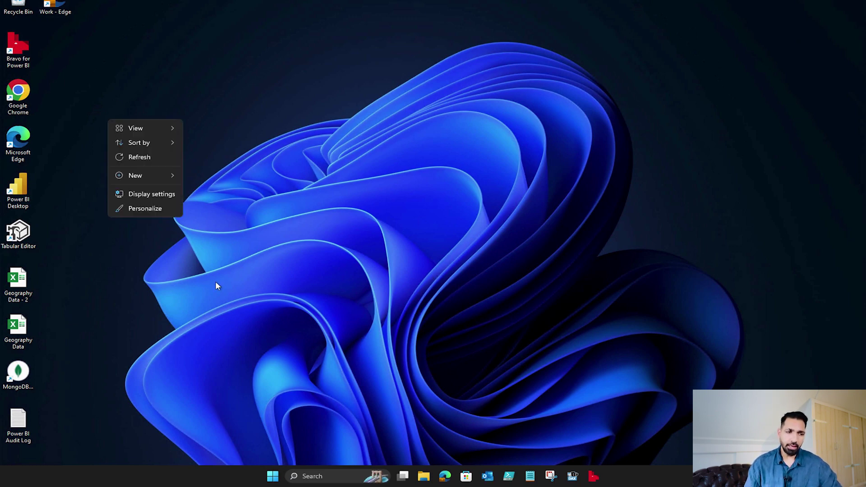
pyautogui.click(111, 282)
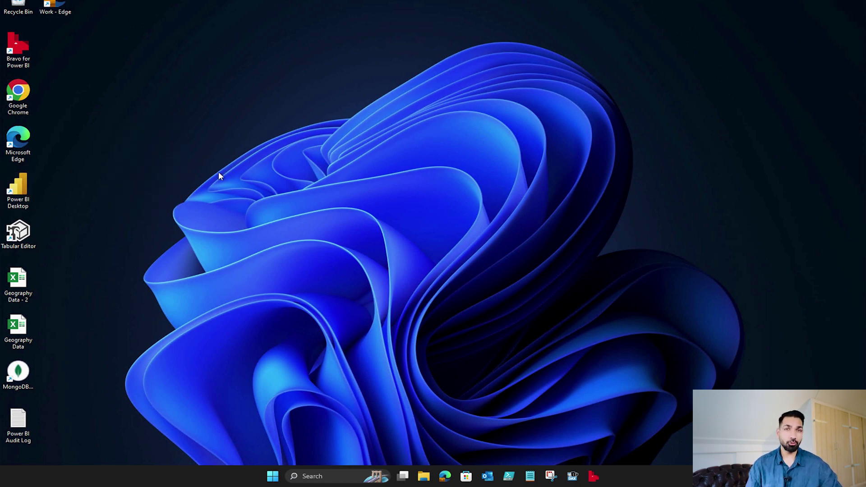